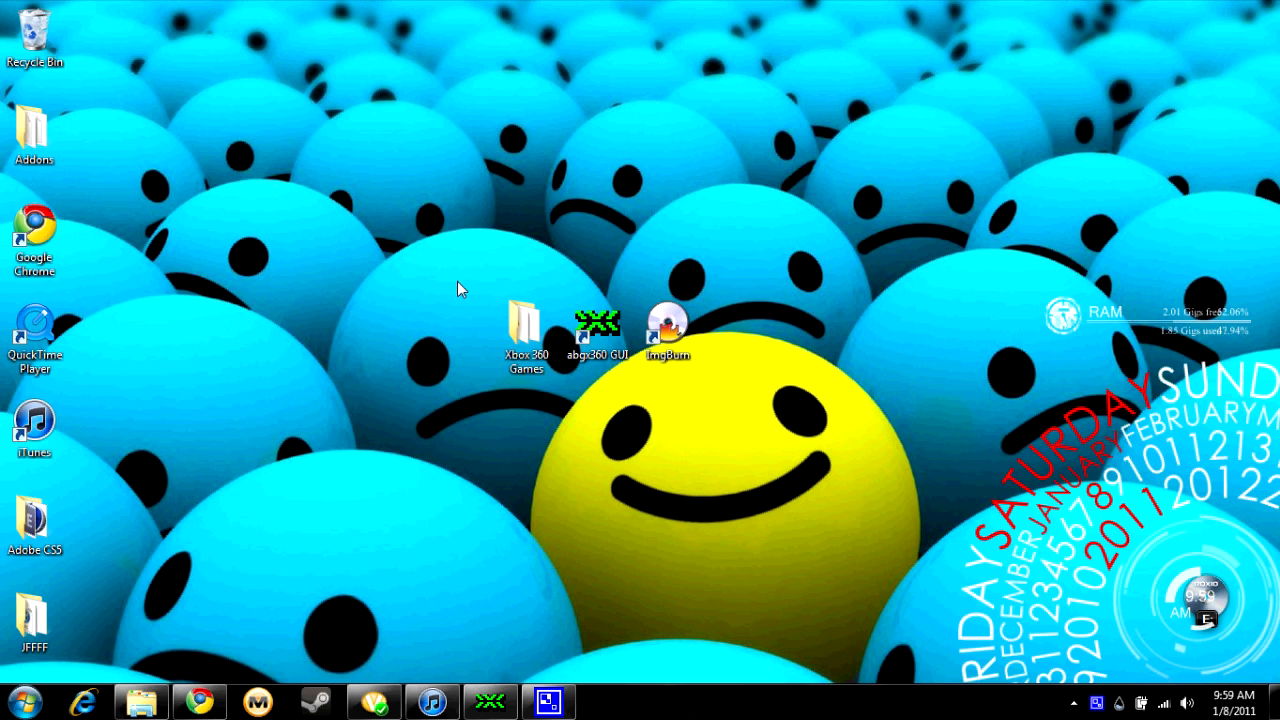
# Bring up the WinRAR actions for the mvl-fifi.part10 archive in the Xbox 360 Games folder.
pyautogui.doubleClick(540, 330)
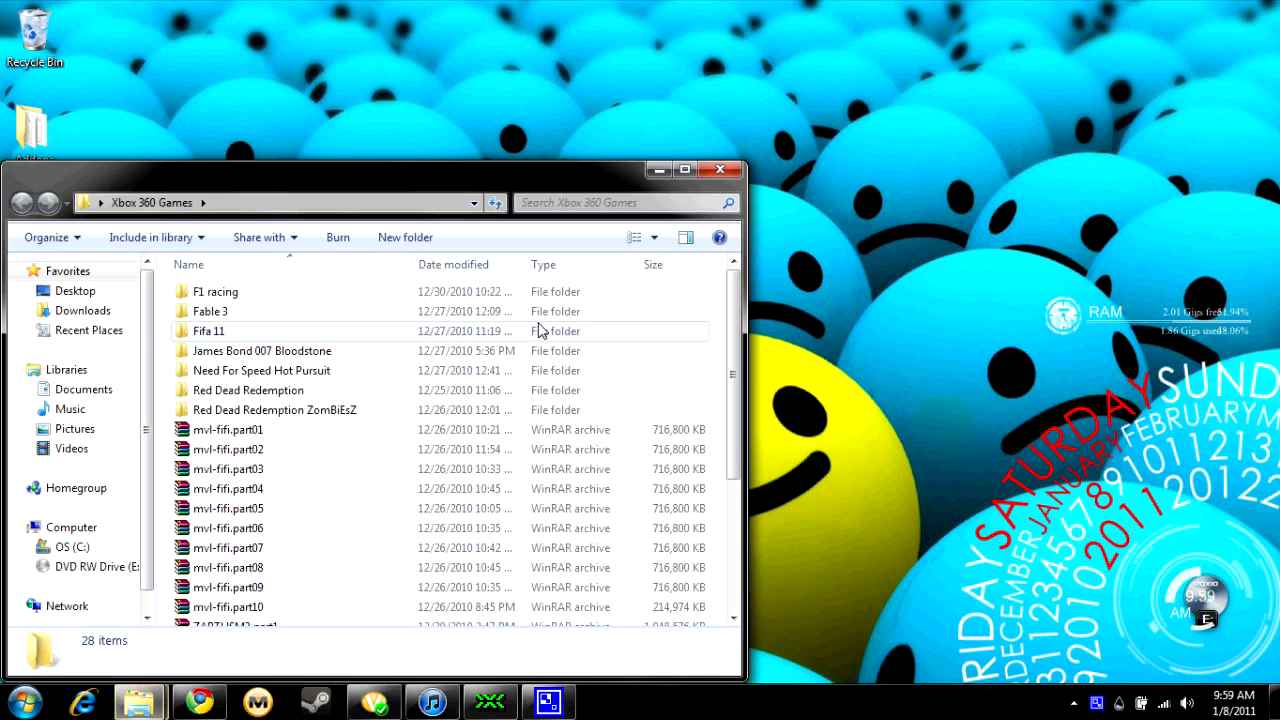
pyautogui.moveTo(428, 165); pyautogui.dragTo(646, 52)
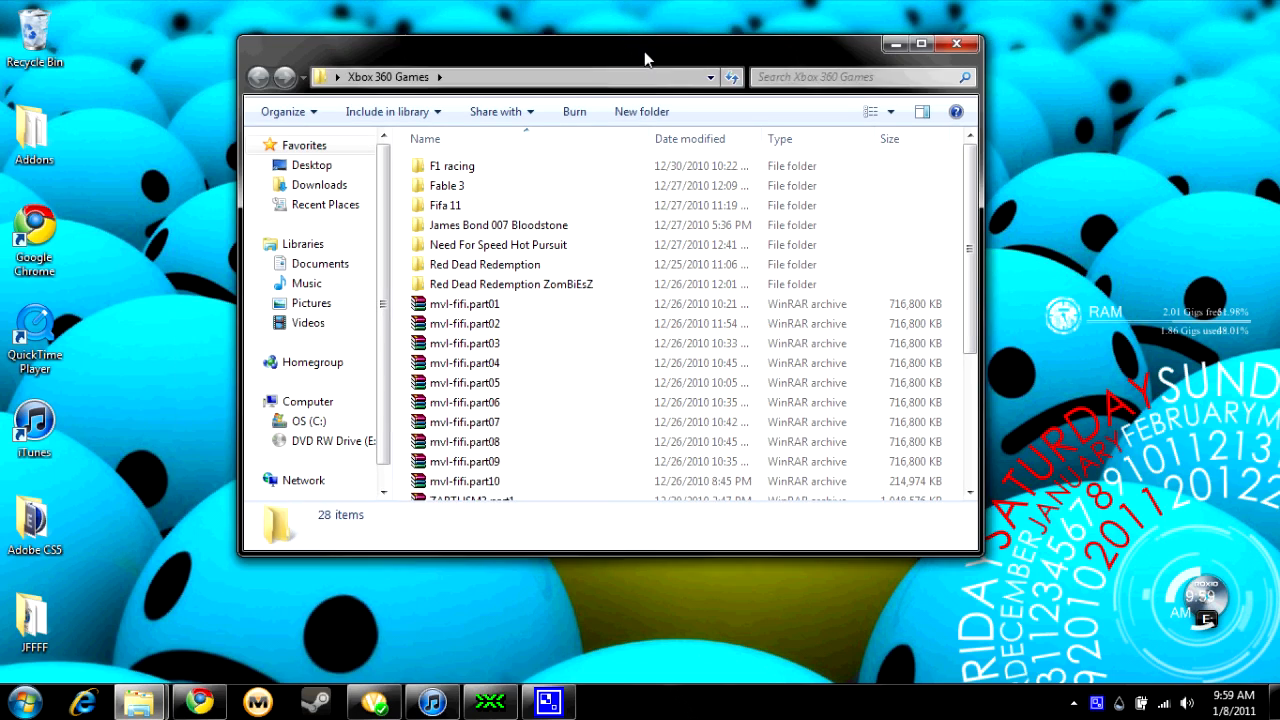
pyautogui.scroll(-1, 703, 218)
pyautogui.scroll(-3, 703, 218)
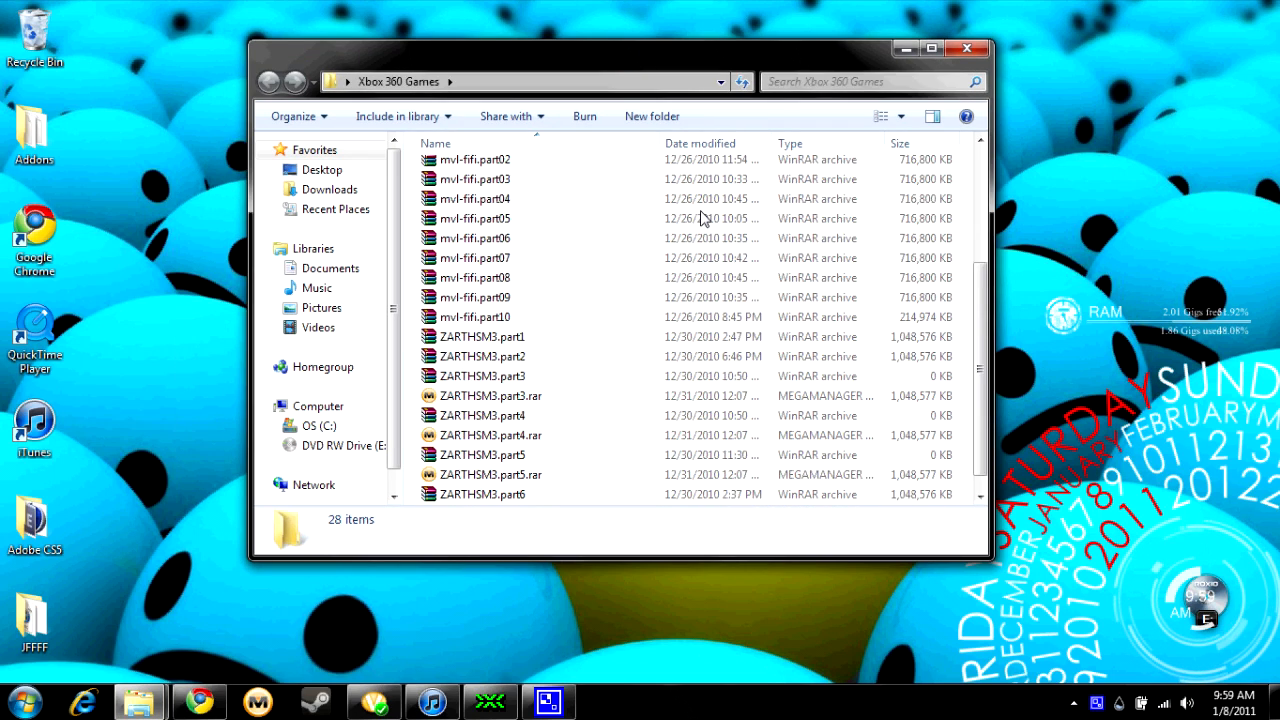
pyautogui.scroll(5, 703, 218)
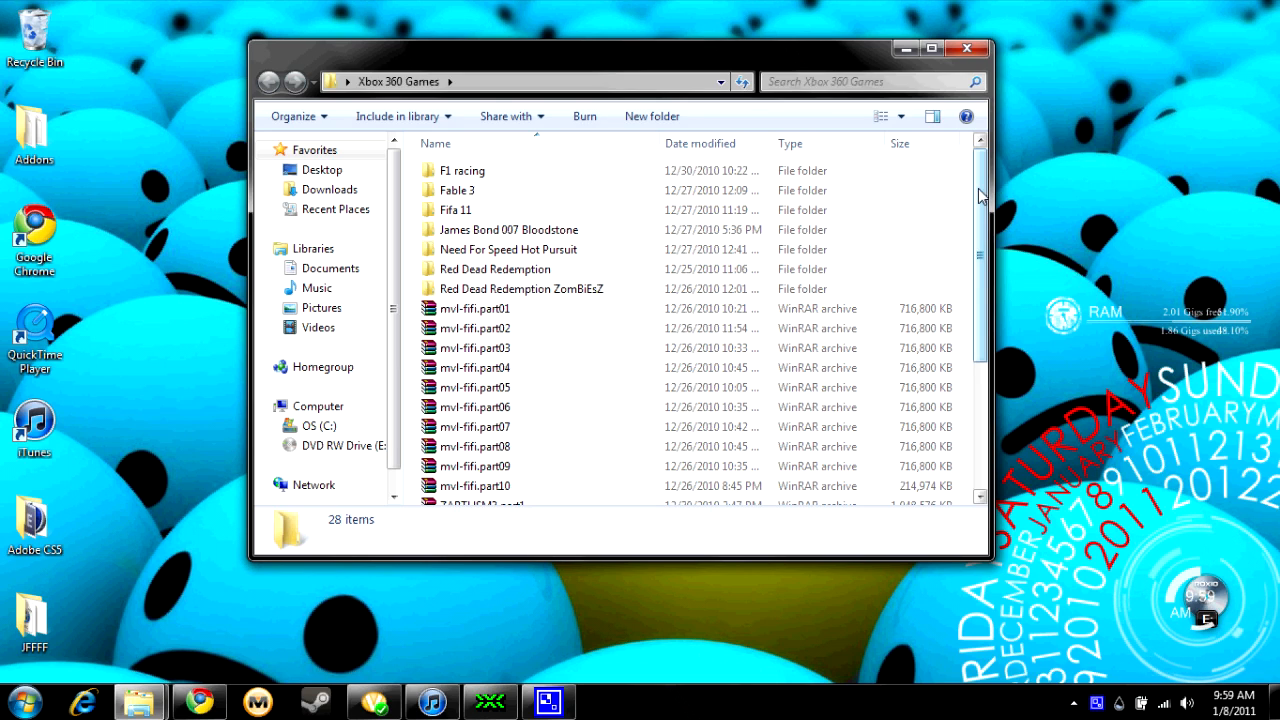
pyautogui.moveTo(979, 200); pyautogui.dragTo(968, 265)
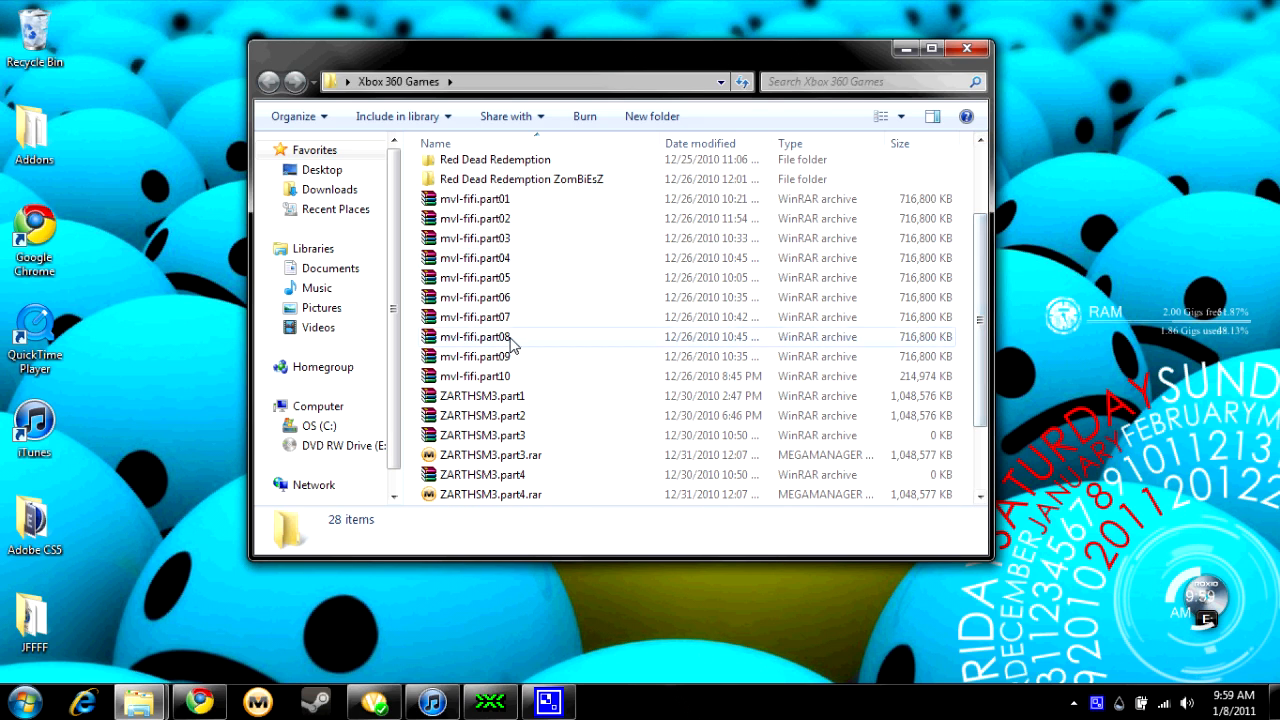
pyautogui.click(503, 376)
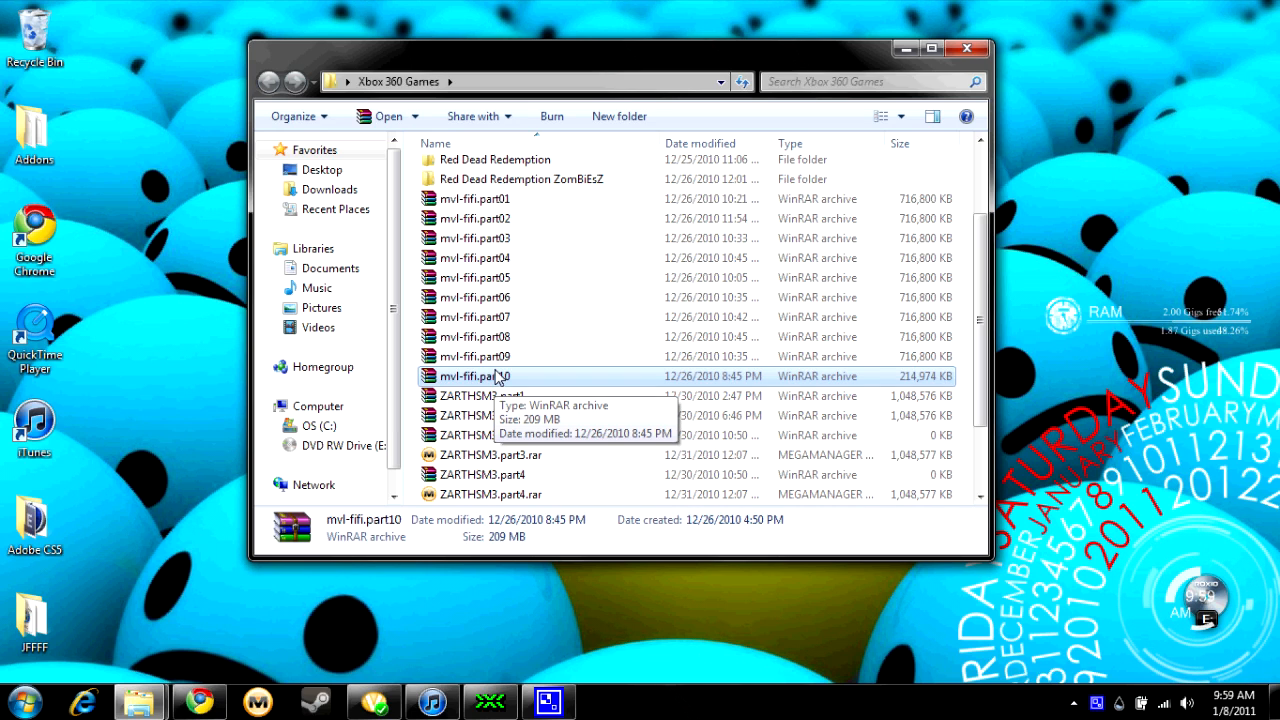
pyautogui.rightClick(499, 378)
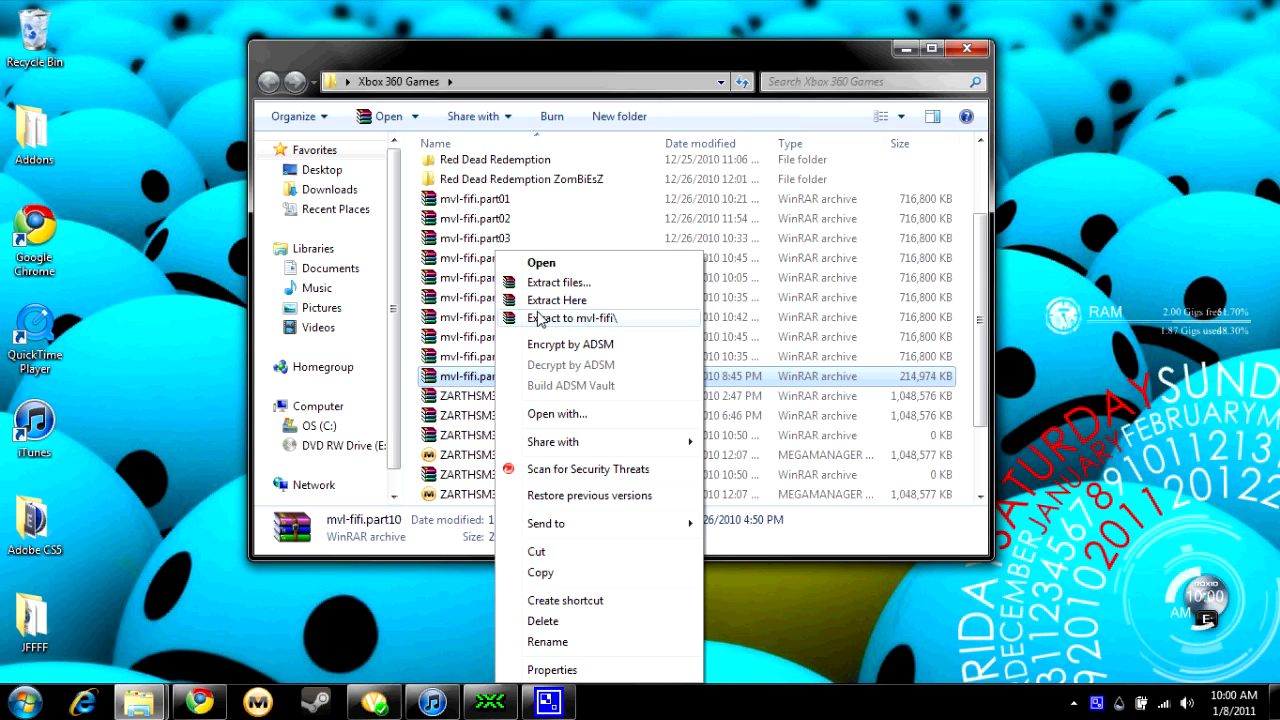
# Dismiss the archive's action list and go into the Fable 3 folder.
pyautogui.click(480, 283)
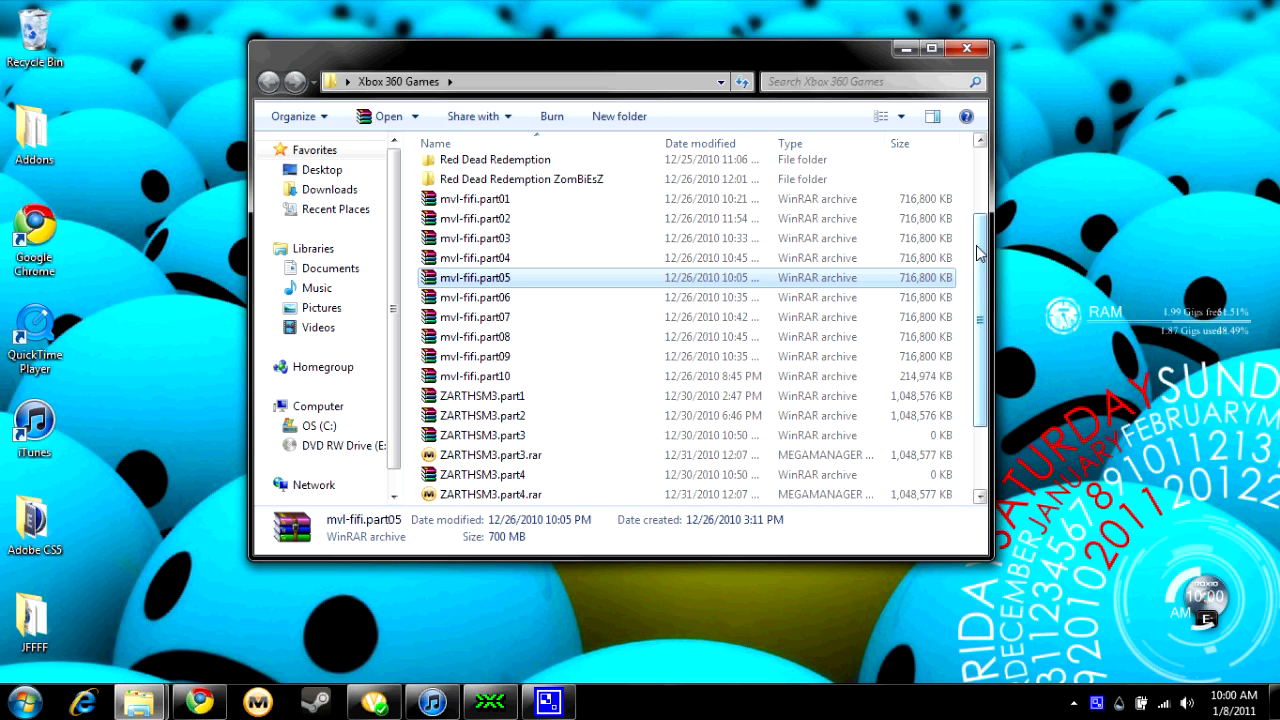
pyautogui.moveTo(980, 255); pyautogui.dragTo(985, 180)
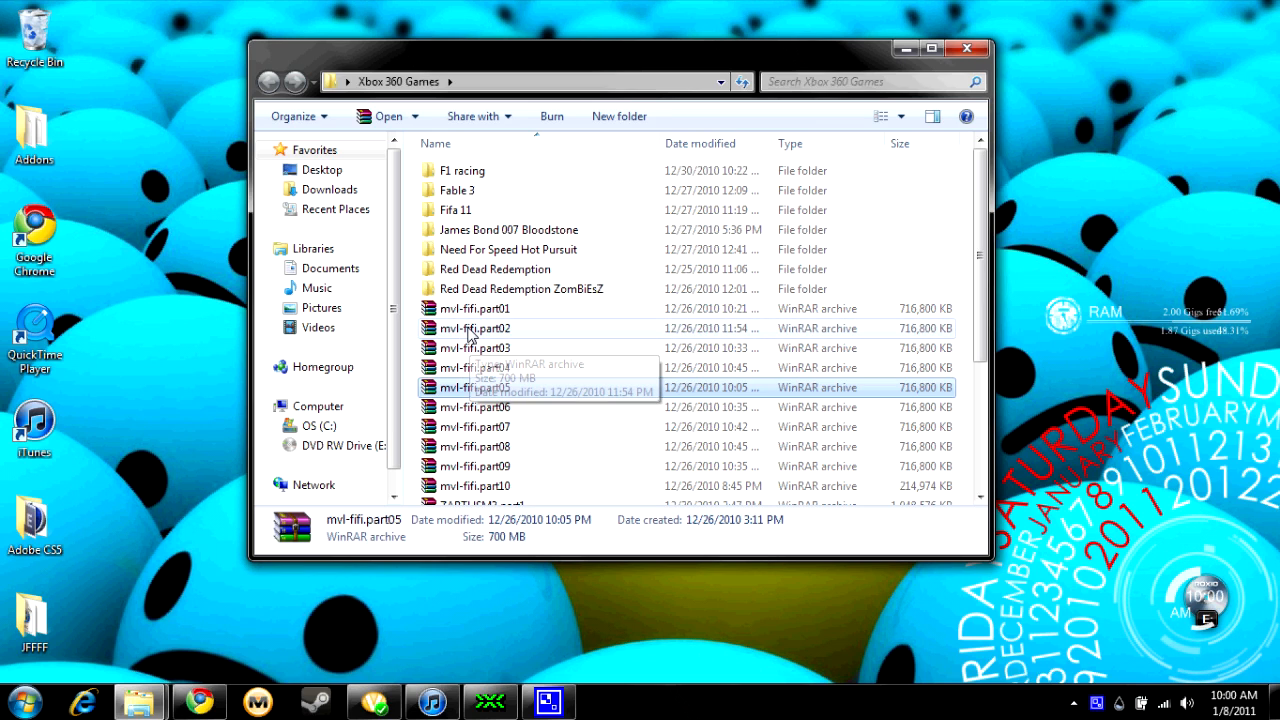
pyautogui.doubleClick(505, 189)
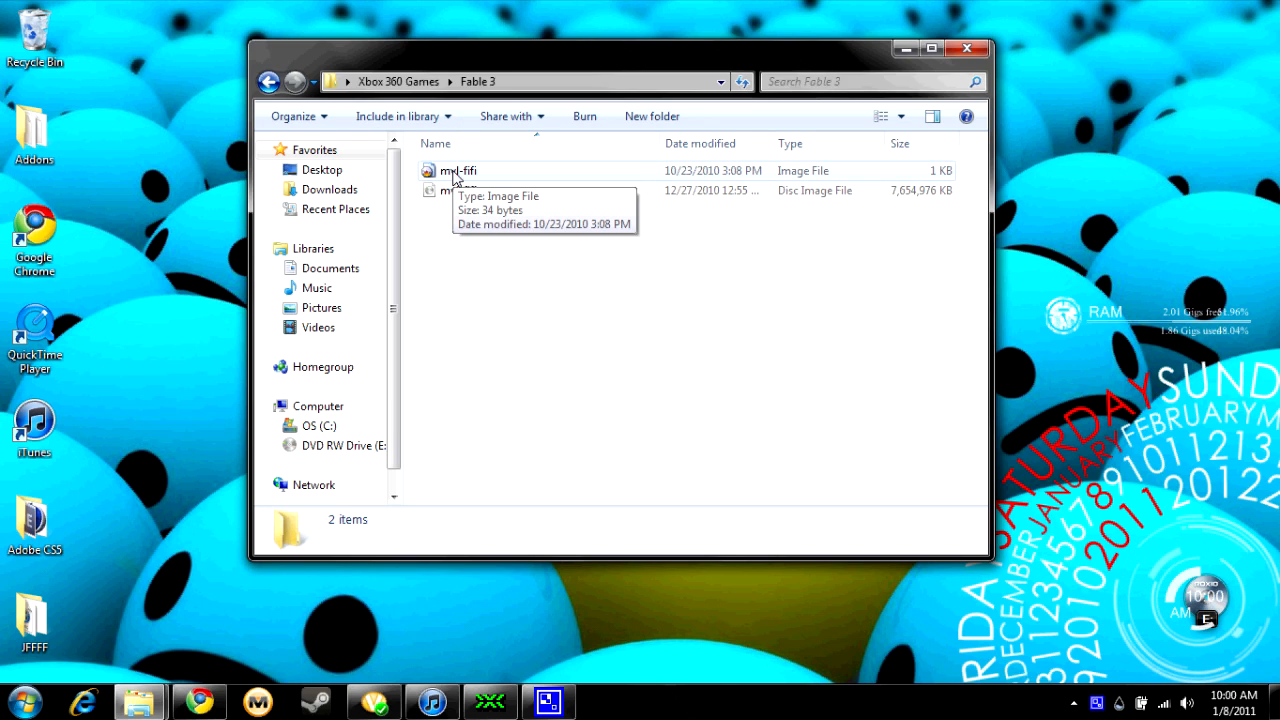
# Close the folder window and select the abgx360 GUI desktop shortcut.
pyautogui.click(967, 49)
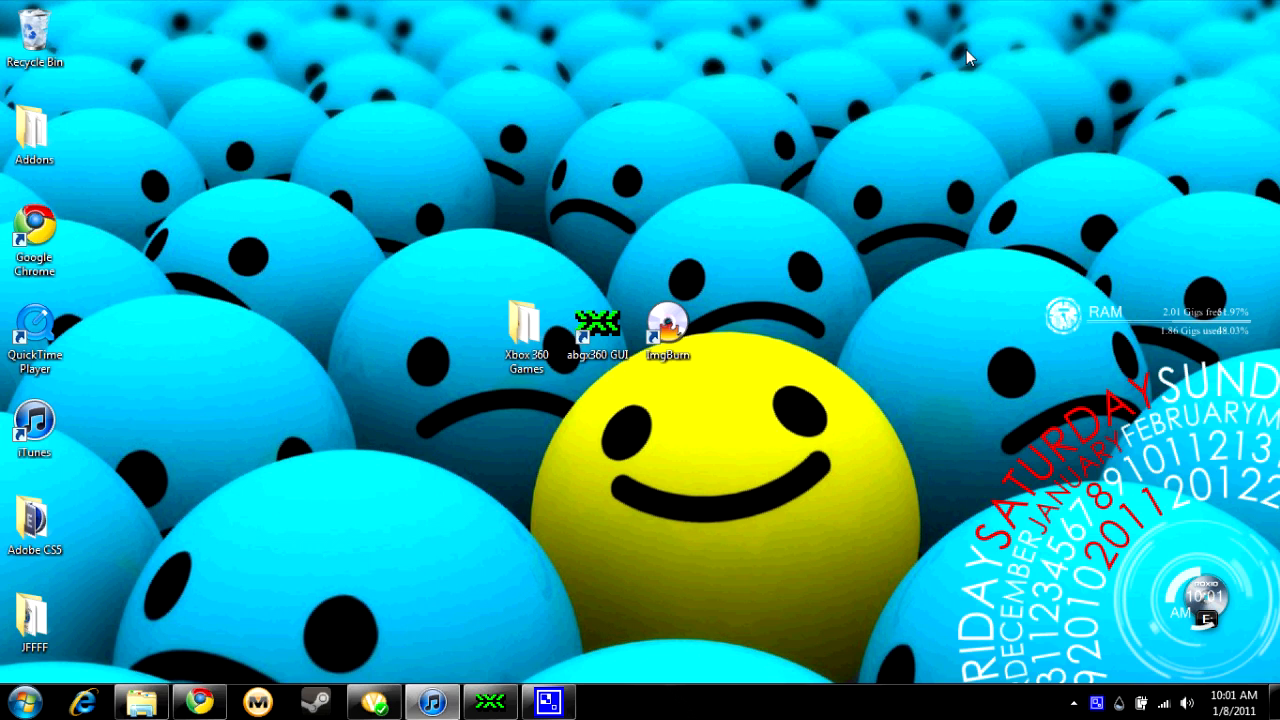
pyautogui.click(597, 335)
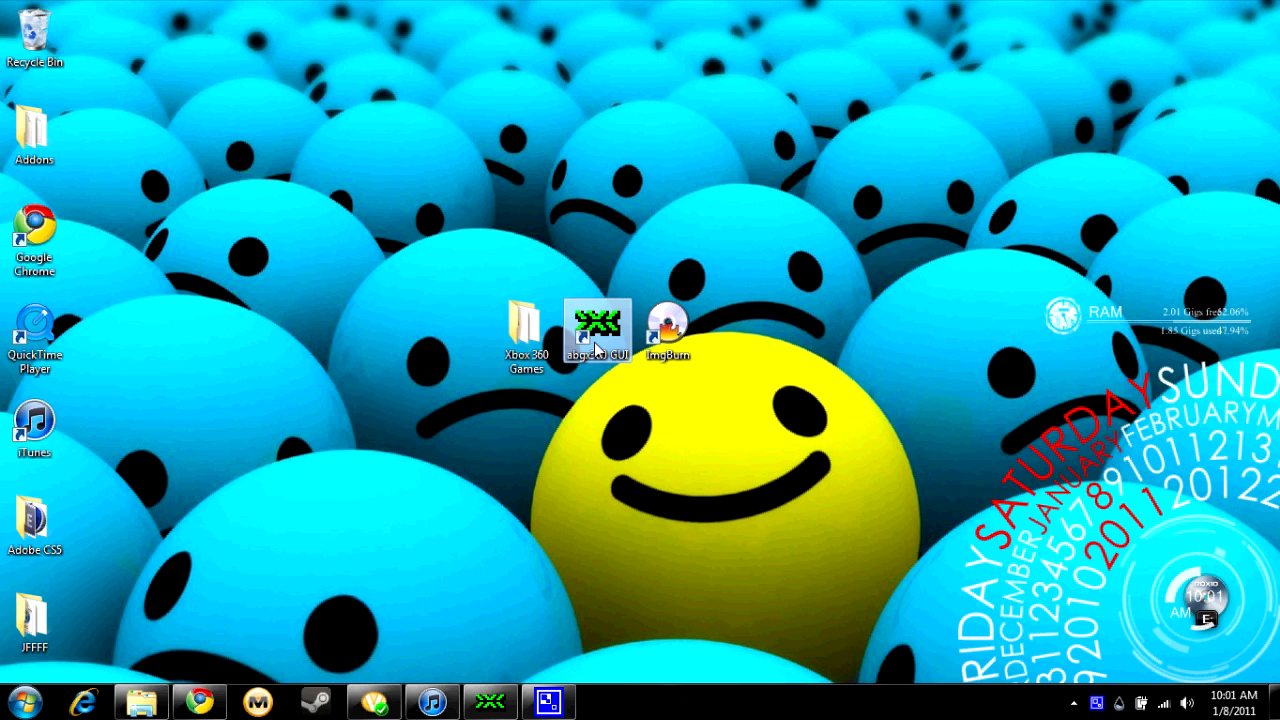
# Launch abgx360 GUI from its shortcut with administrator rights.
pyautogui.rightClick(597, 345)
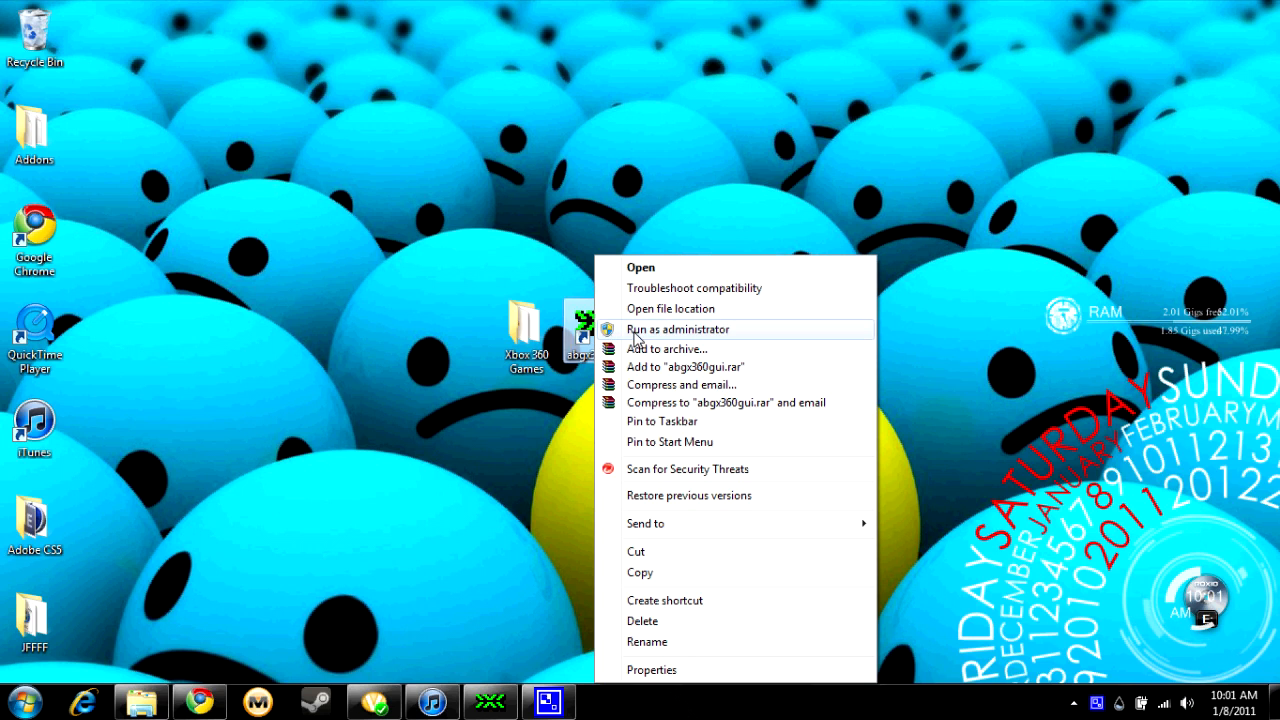
pyautogui.click(636, 331)
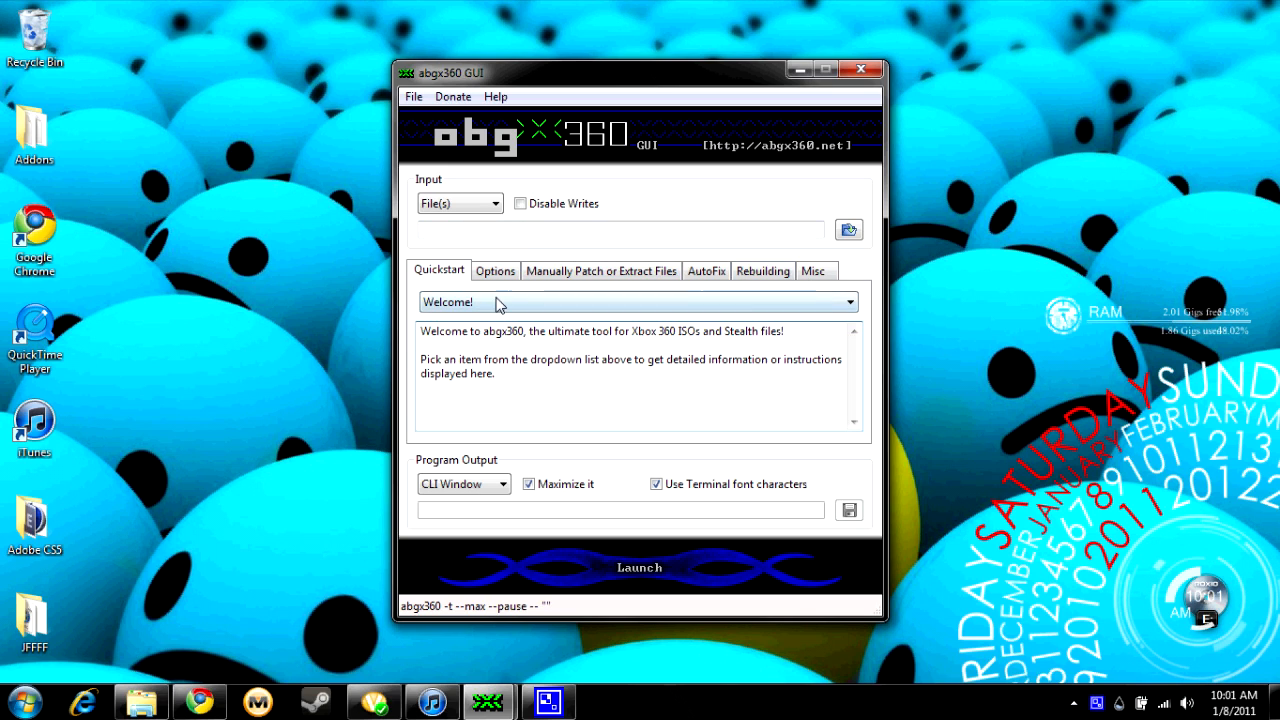
# Review the Options and Manually Patch settings and set the AutoFix threshold to Level 3.
pyautogui.click(493, 271)
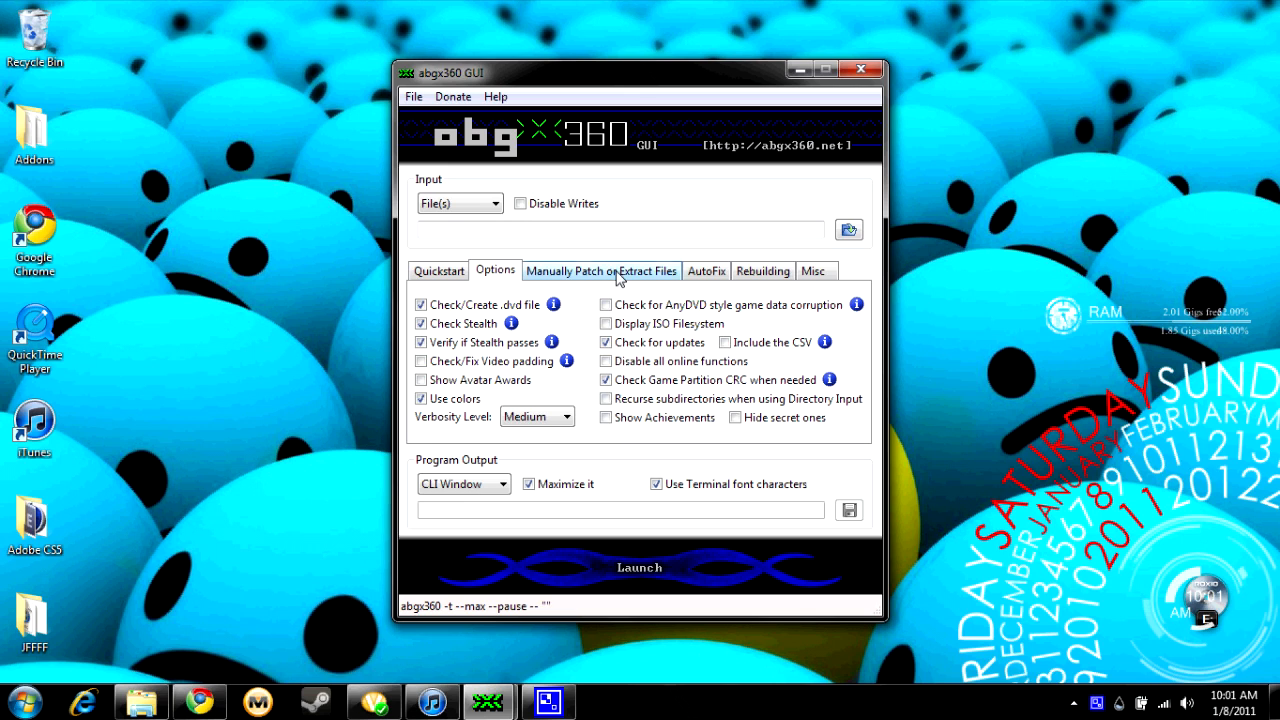
pyautogui.click(618, 276)
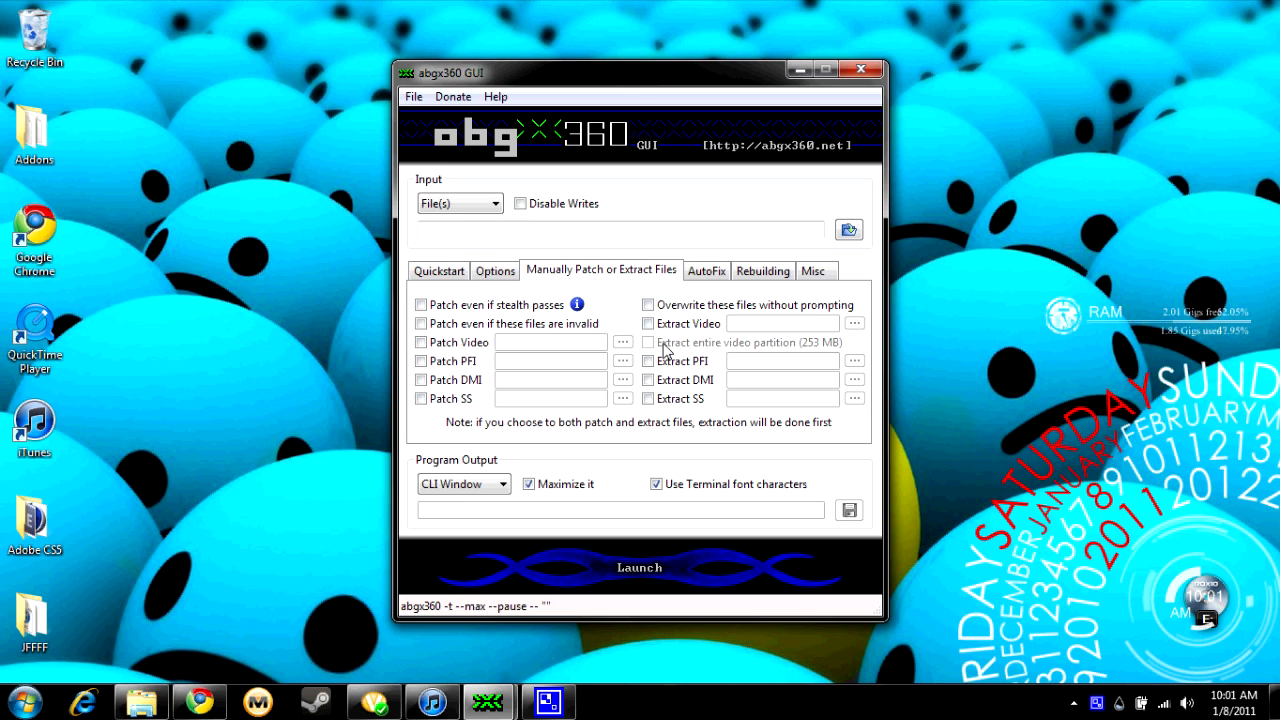
pyautogui.click(706, 276)
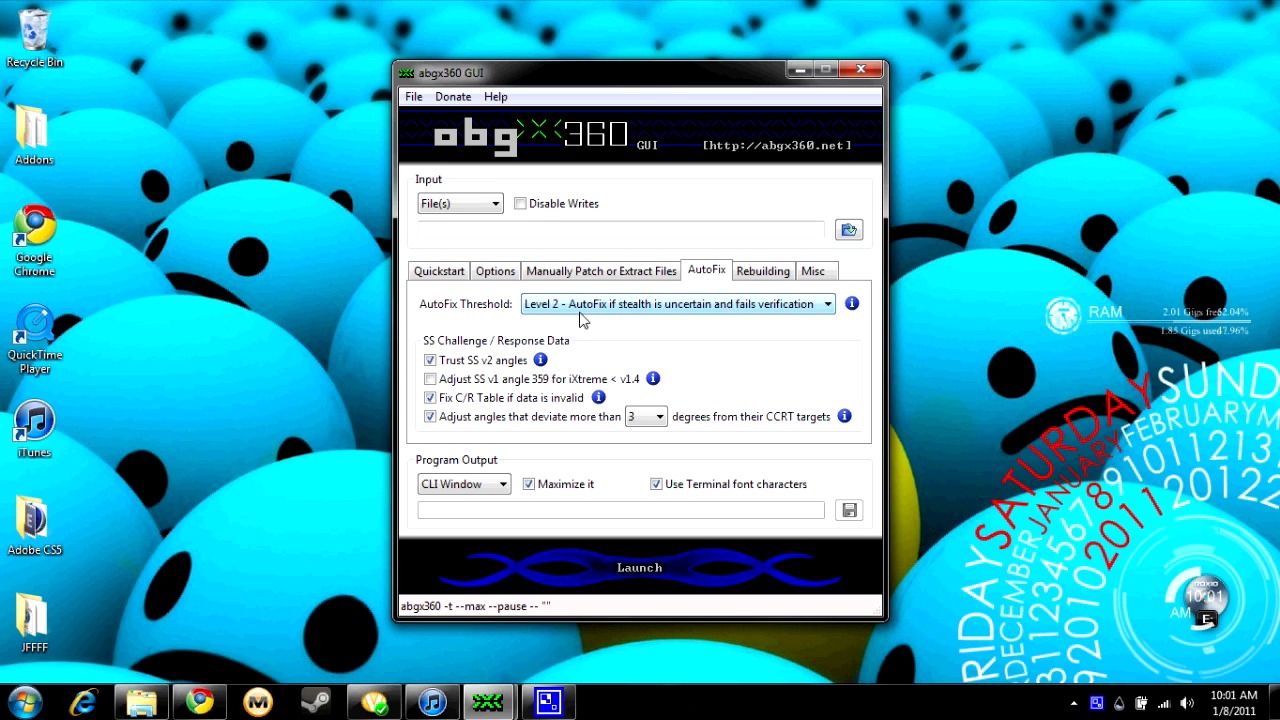
pyautogui.click(676, 304)
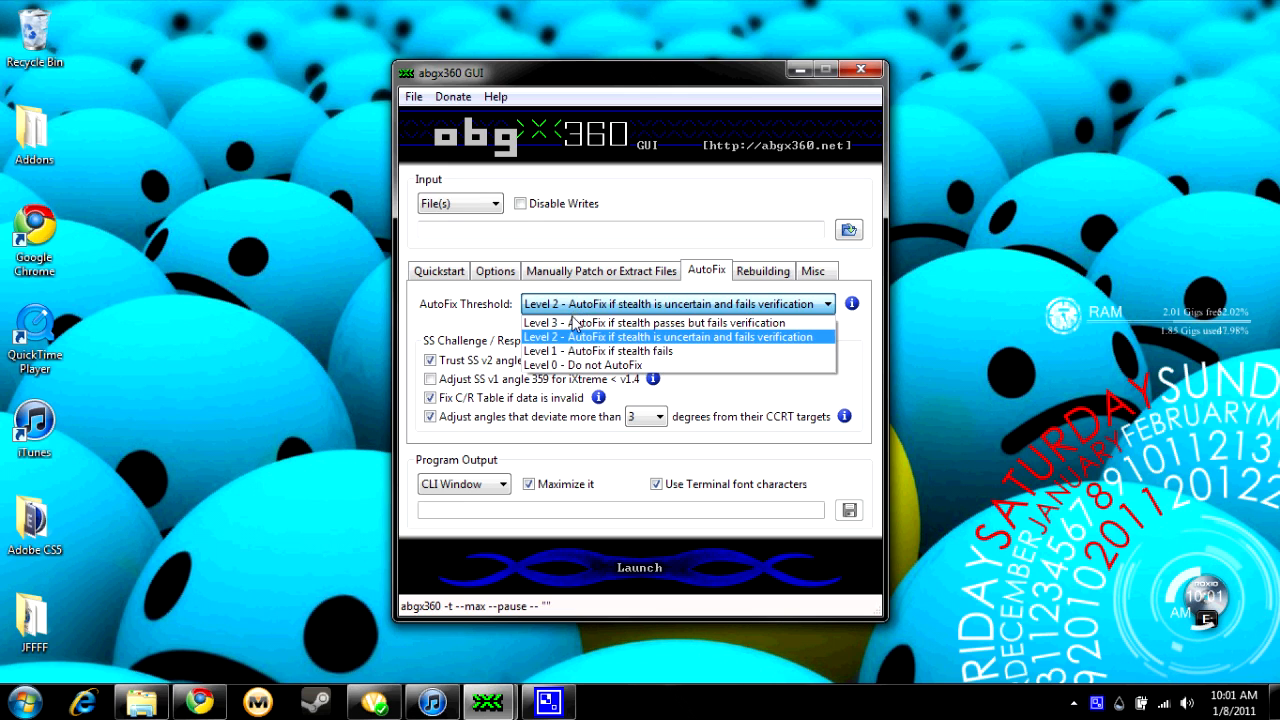
pyautogui.click(576, 322)
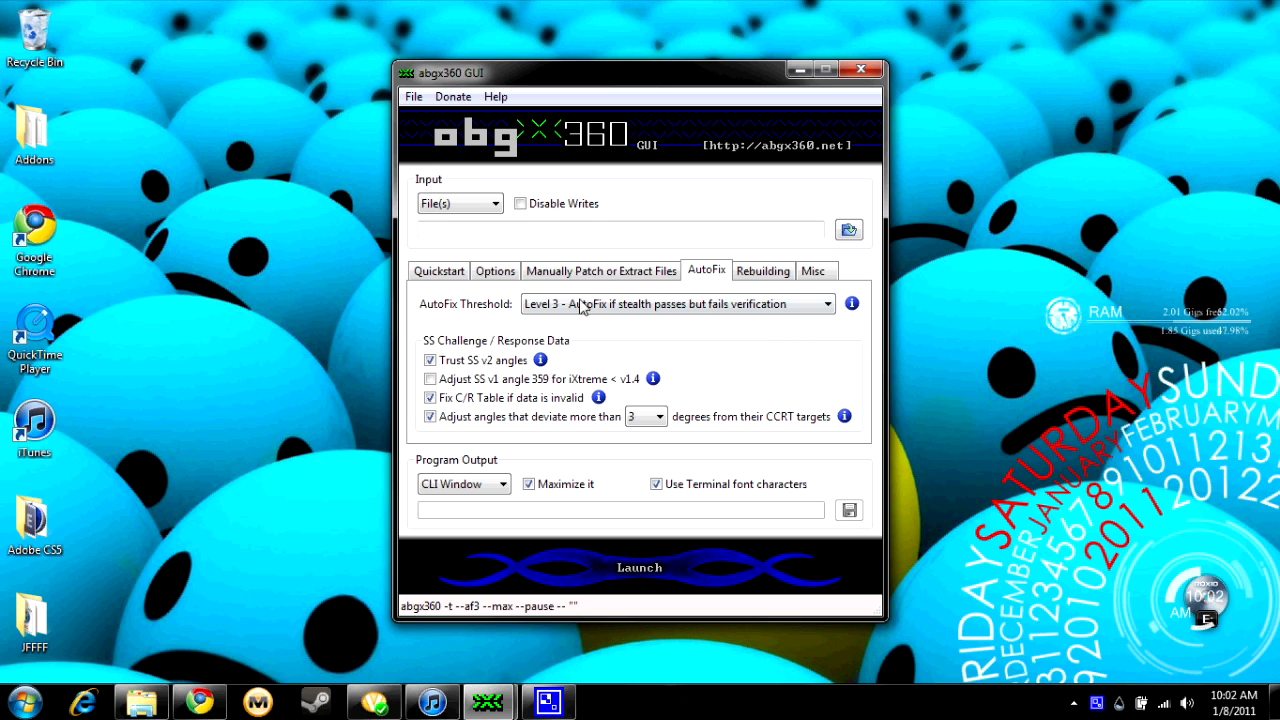
# Check the Rebuilding and Misc settings and return to the Quickstart welcome page.
pyautogui.click(754, 276)
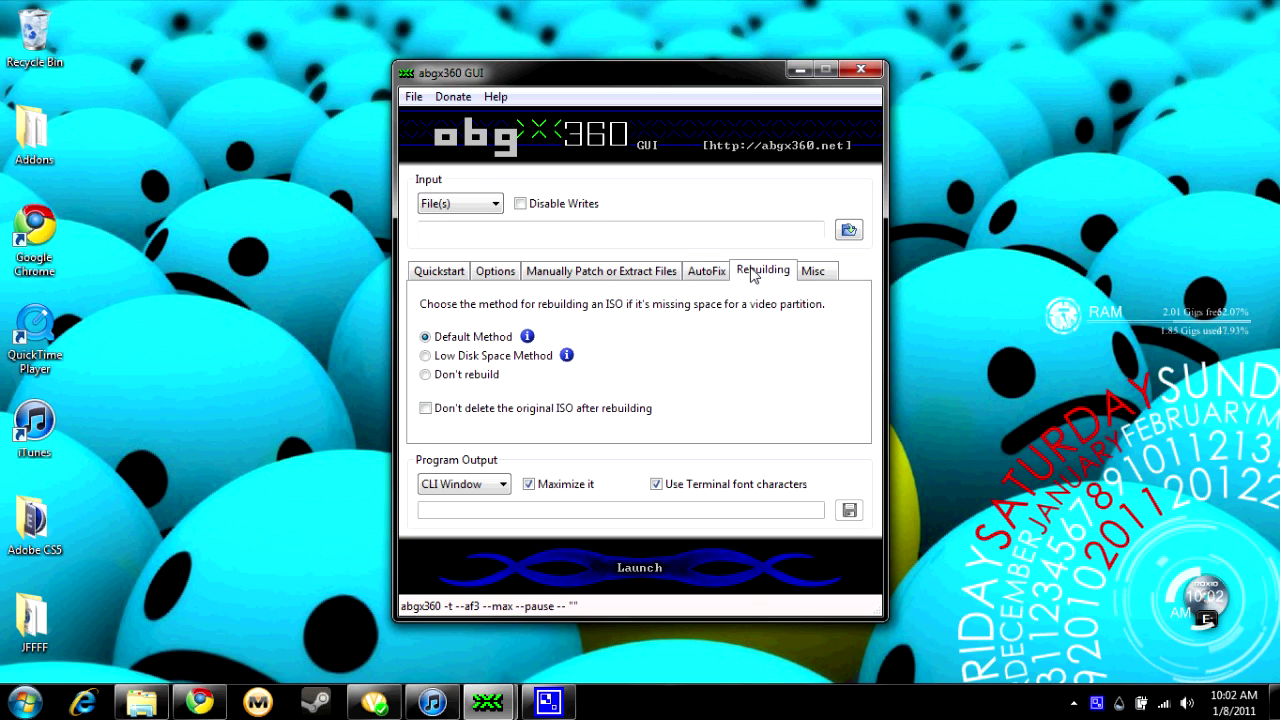
pyautogui.click(810, 271)
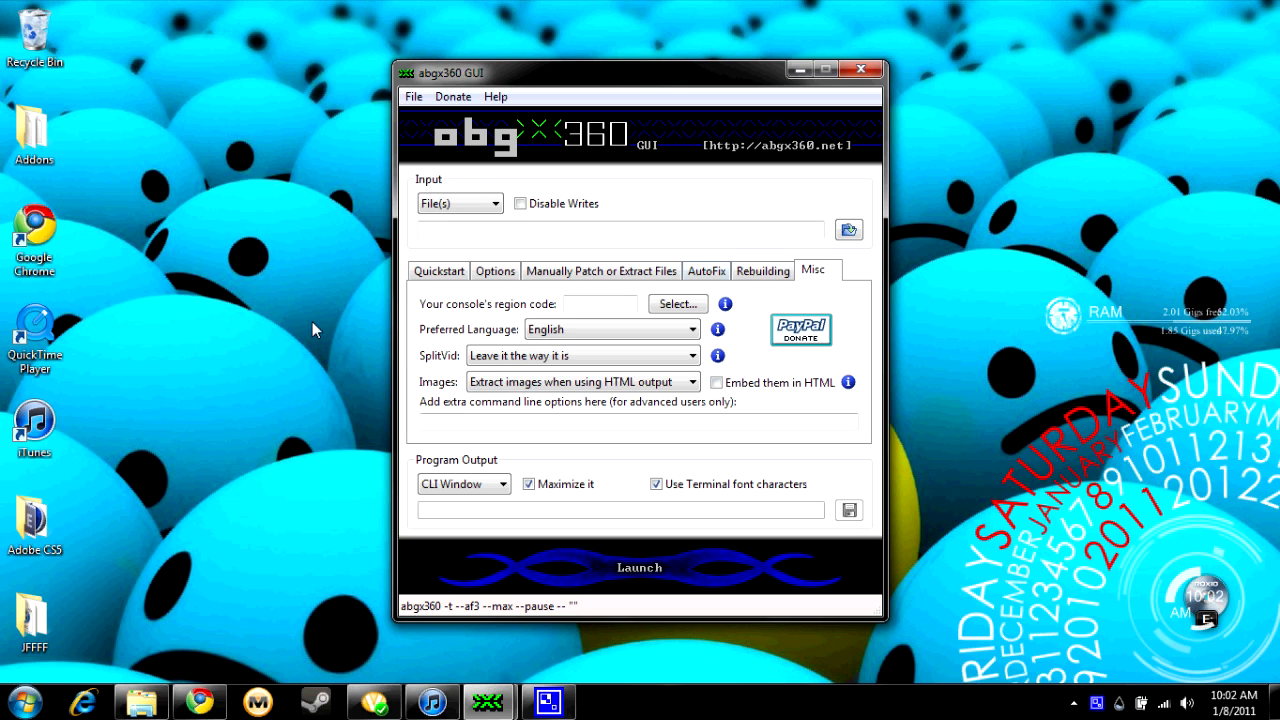
pyautogui.click(440, 271)
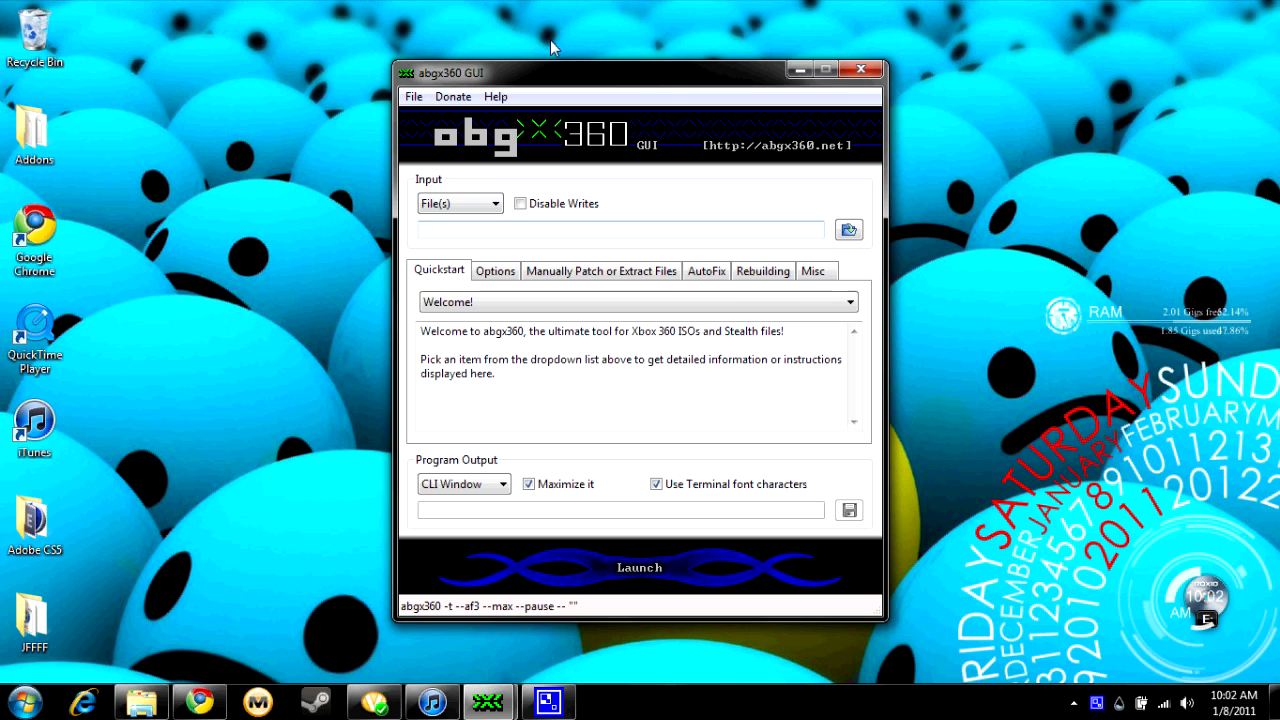
# Load the Fable 3 mvl-fifi image as input and launch its verification.
pyautogui.click(848, 232)
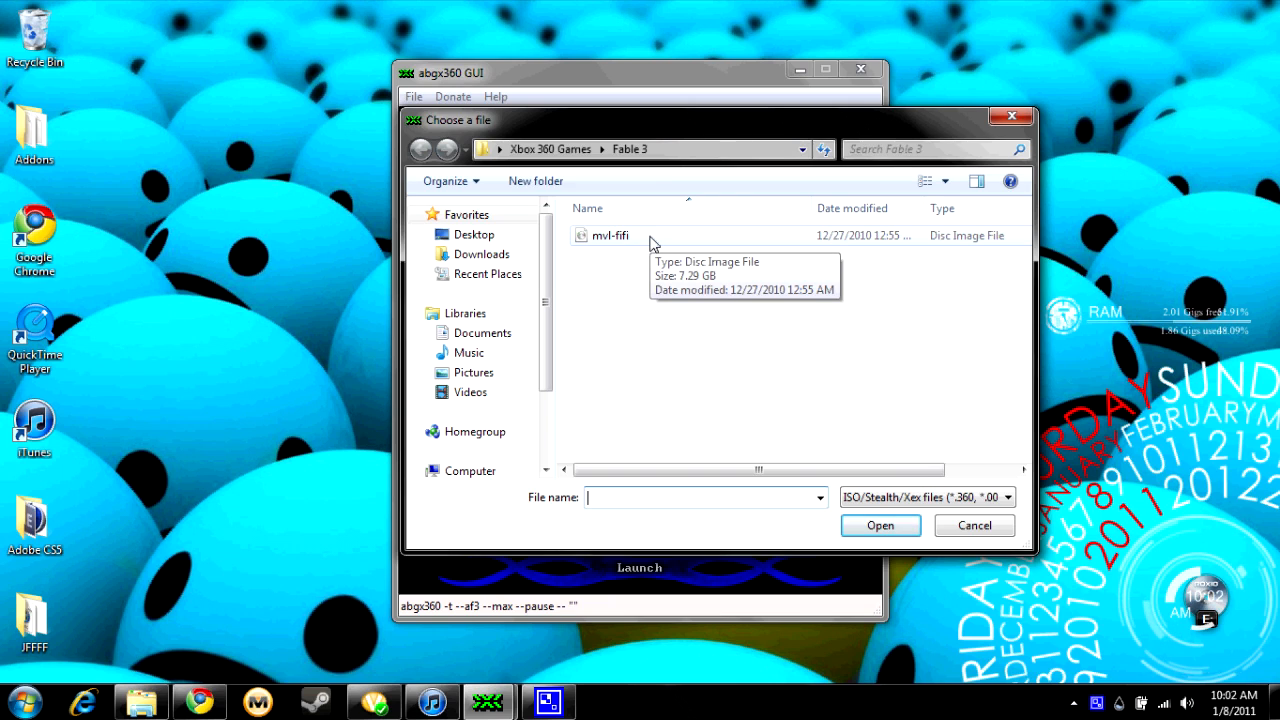
pyautogui.click(618, 243)
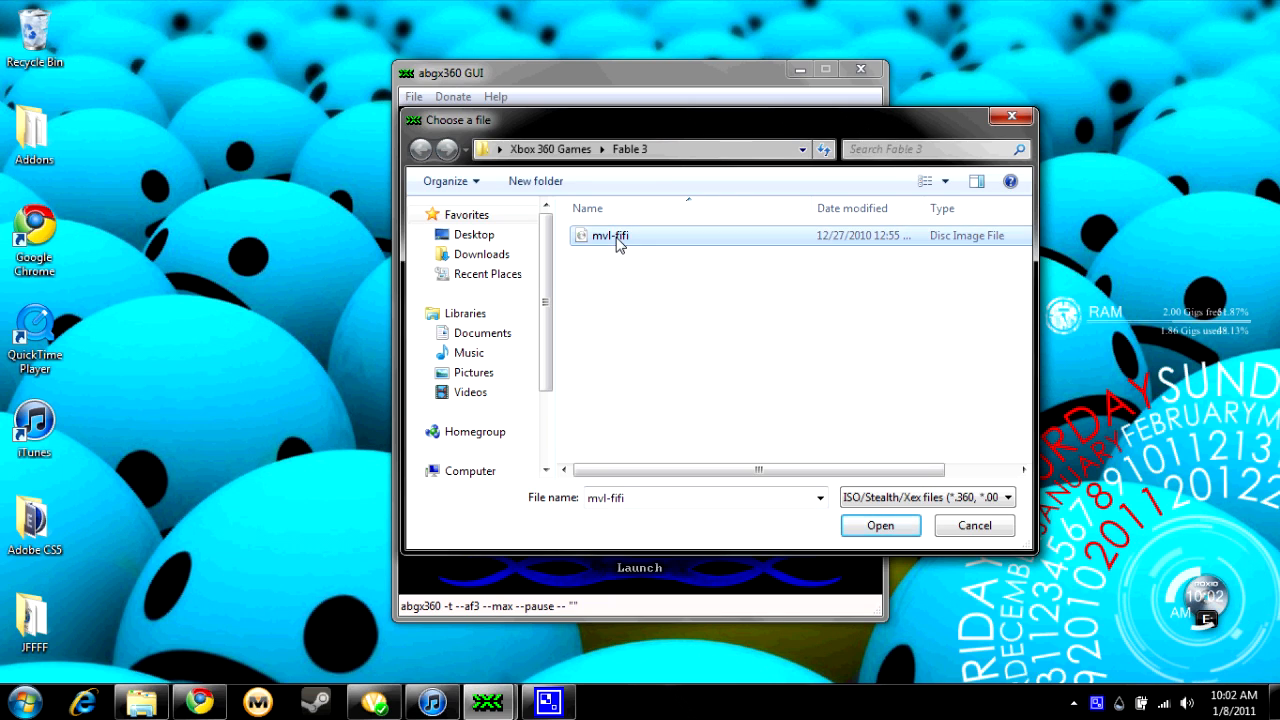
pyautogui.doubleClick(618, 243)
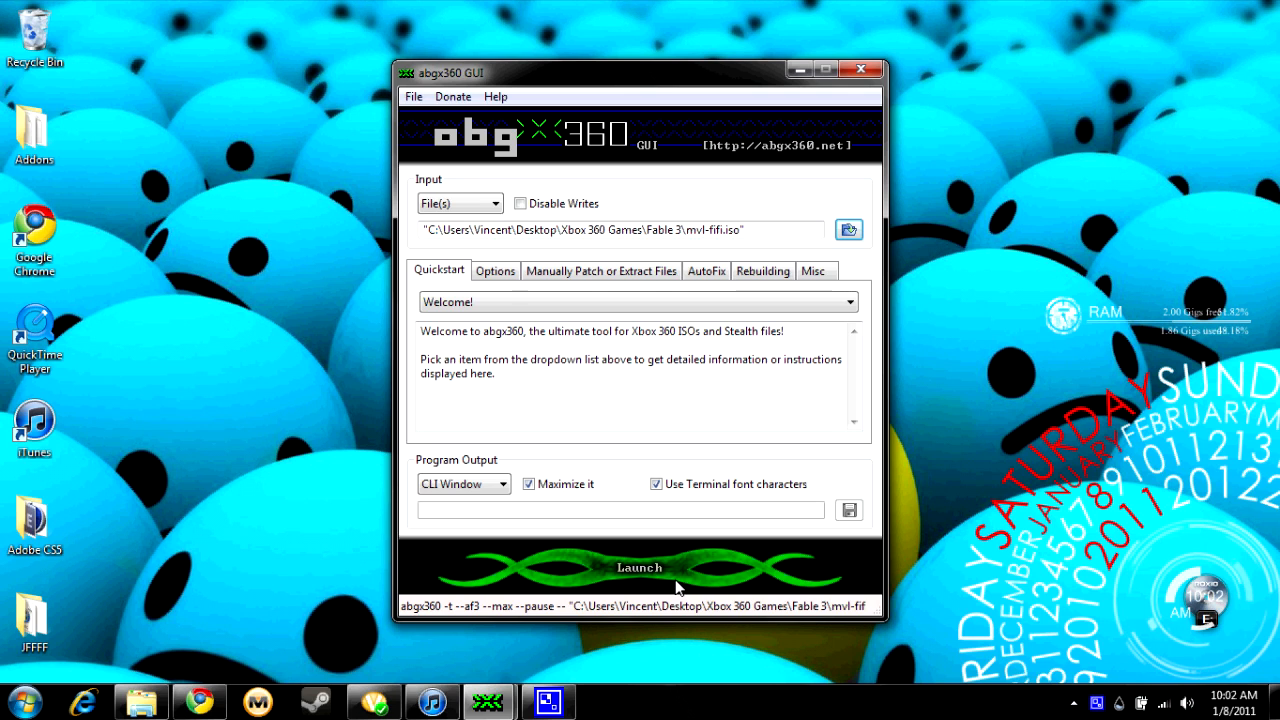
pyautogui.click(677, 585)
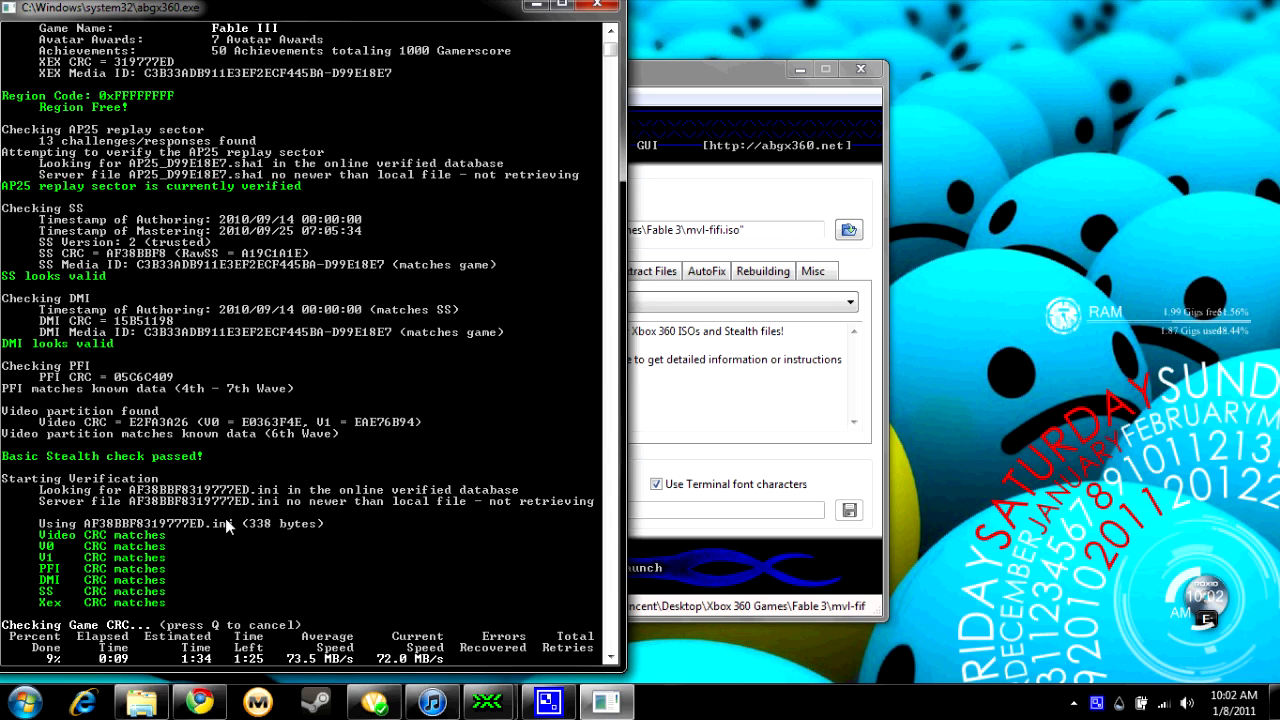
pyautogui.scroll(5, 225, 519)
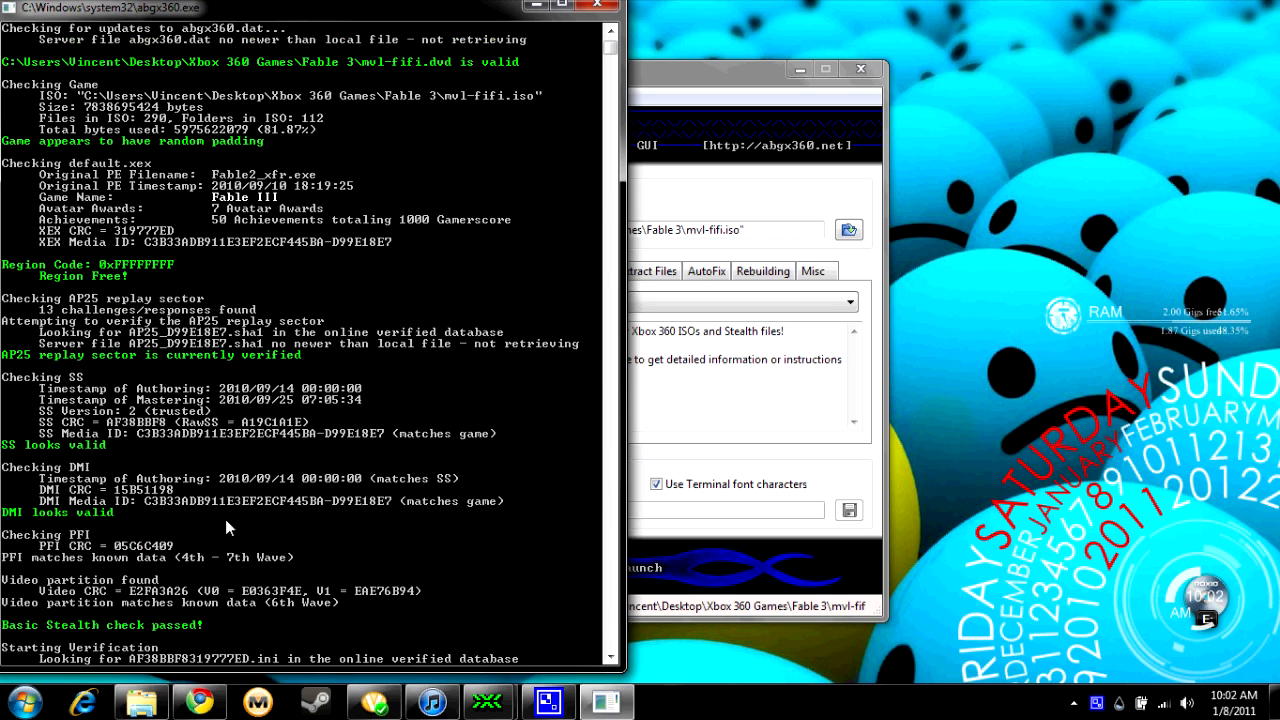
pyautogui.scroll(-5, 225, 519)
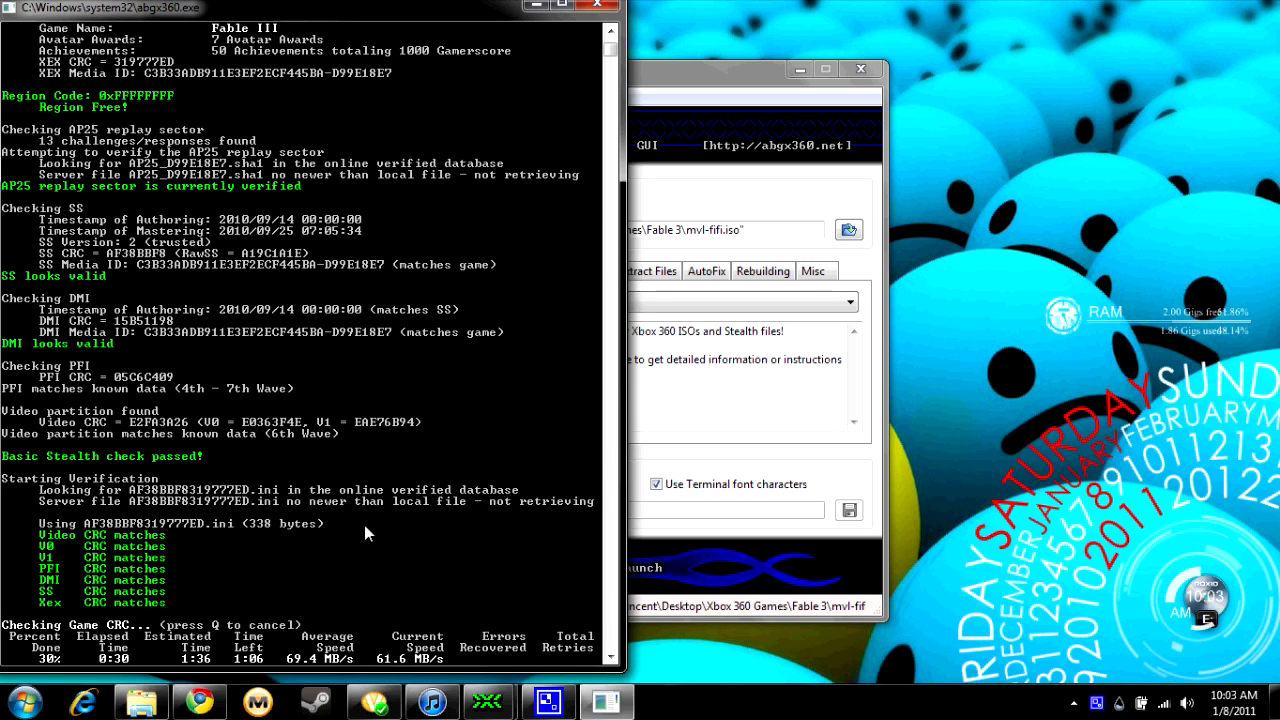
# Close the verification console after the stealth and CRC checks report.
pyautogui.click(606, 12)
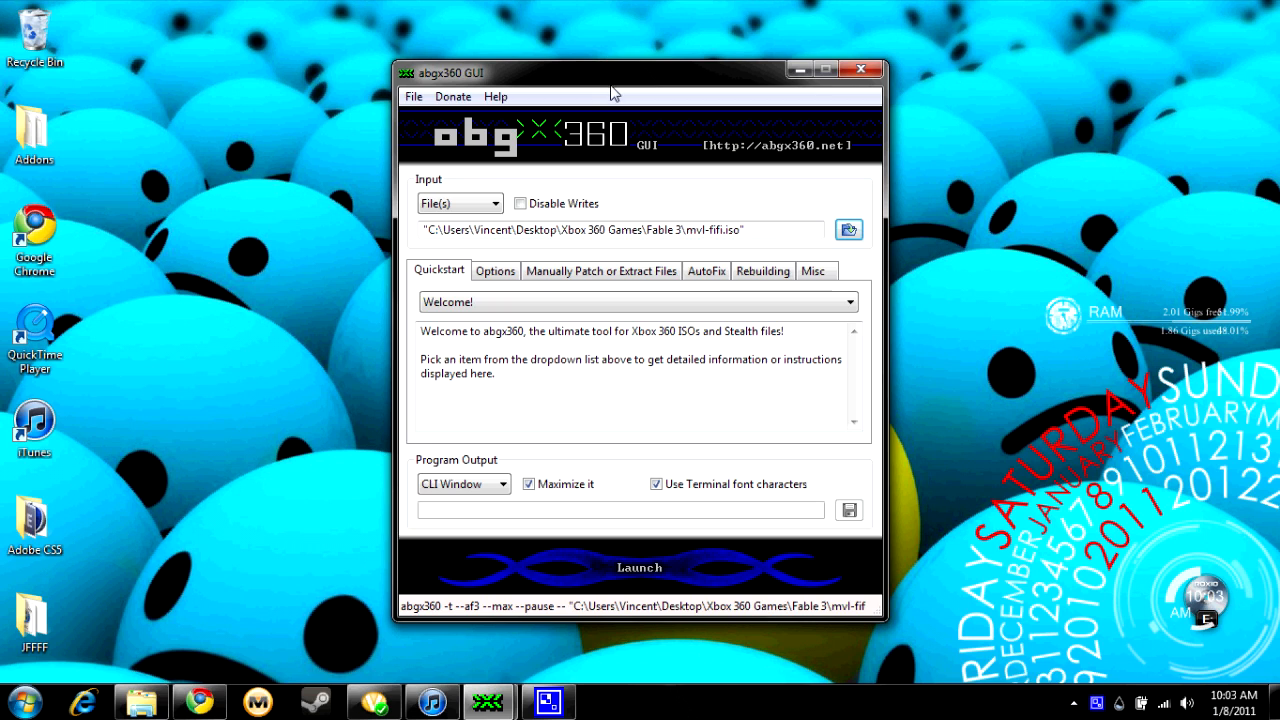
# Minimize abgx360 GUI and launch ImgBurn from its desktop shortcut.
pyautogui.click(798, 71)
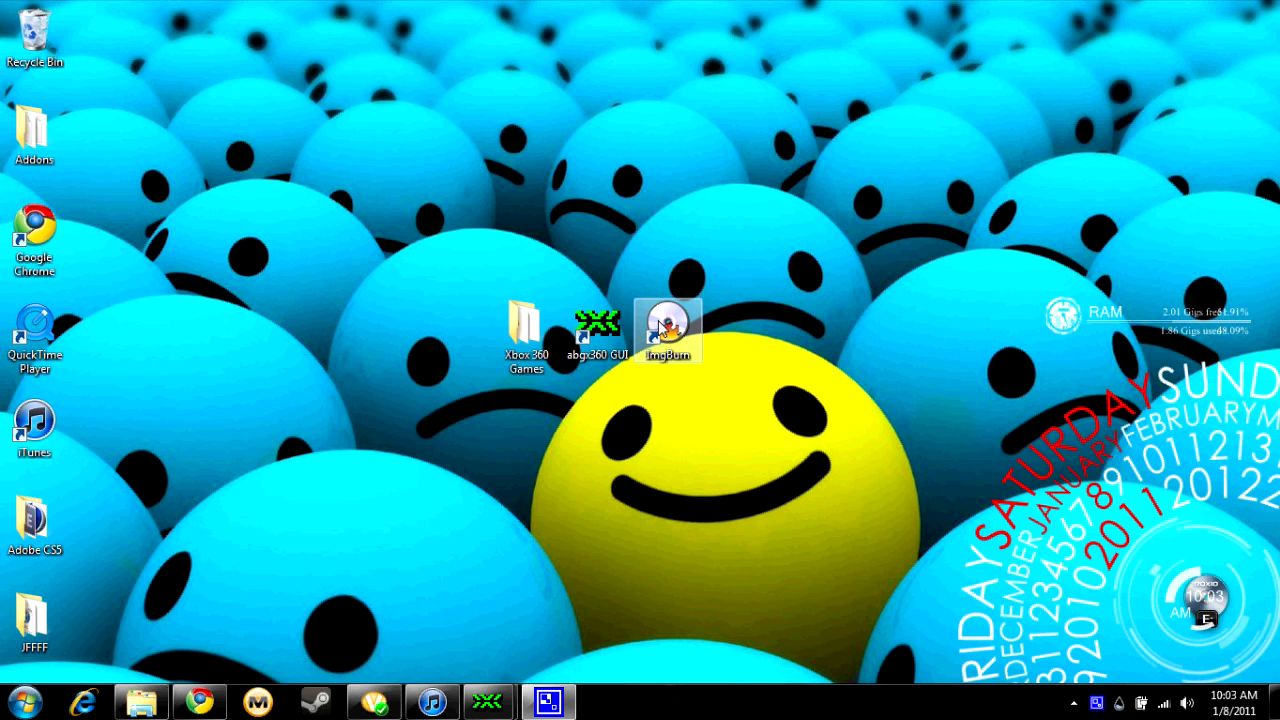
pyautogui.doubleClick(660, 326)
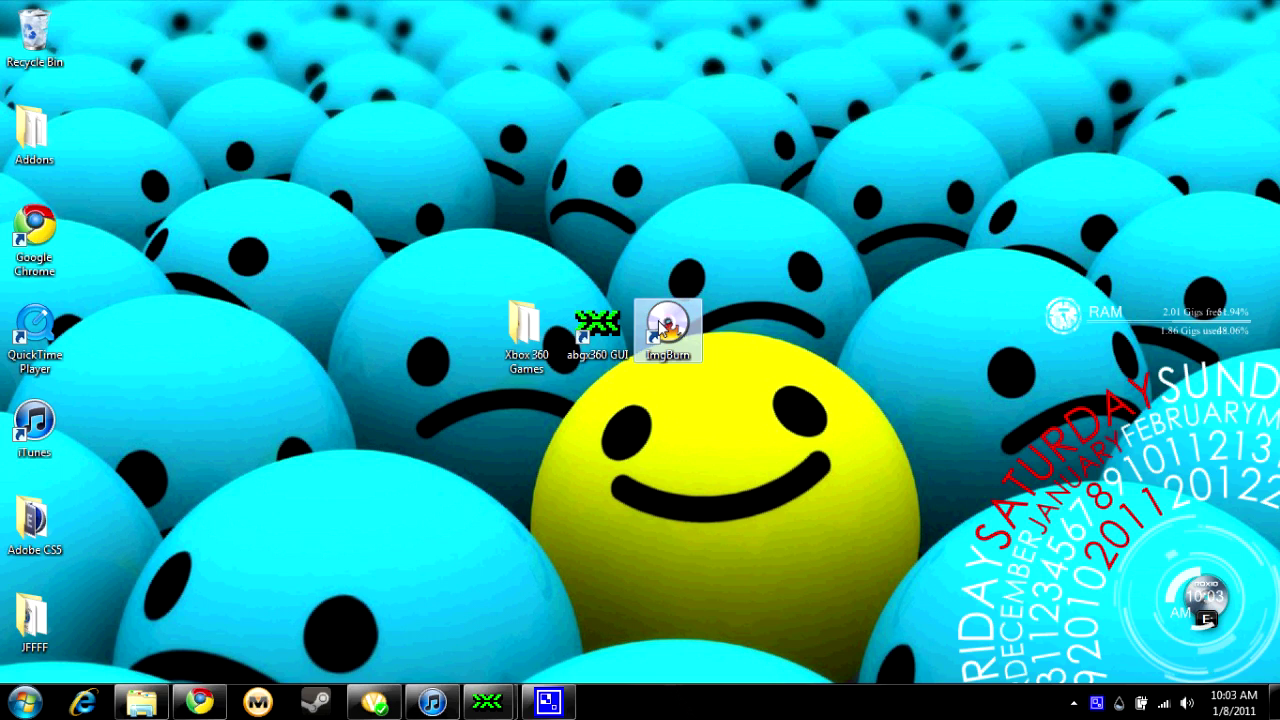
pyautogui.click(624, 264)
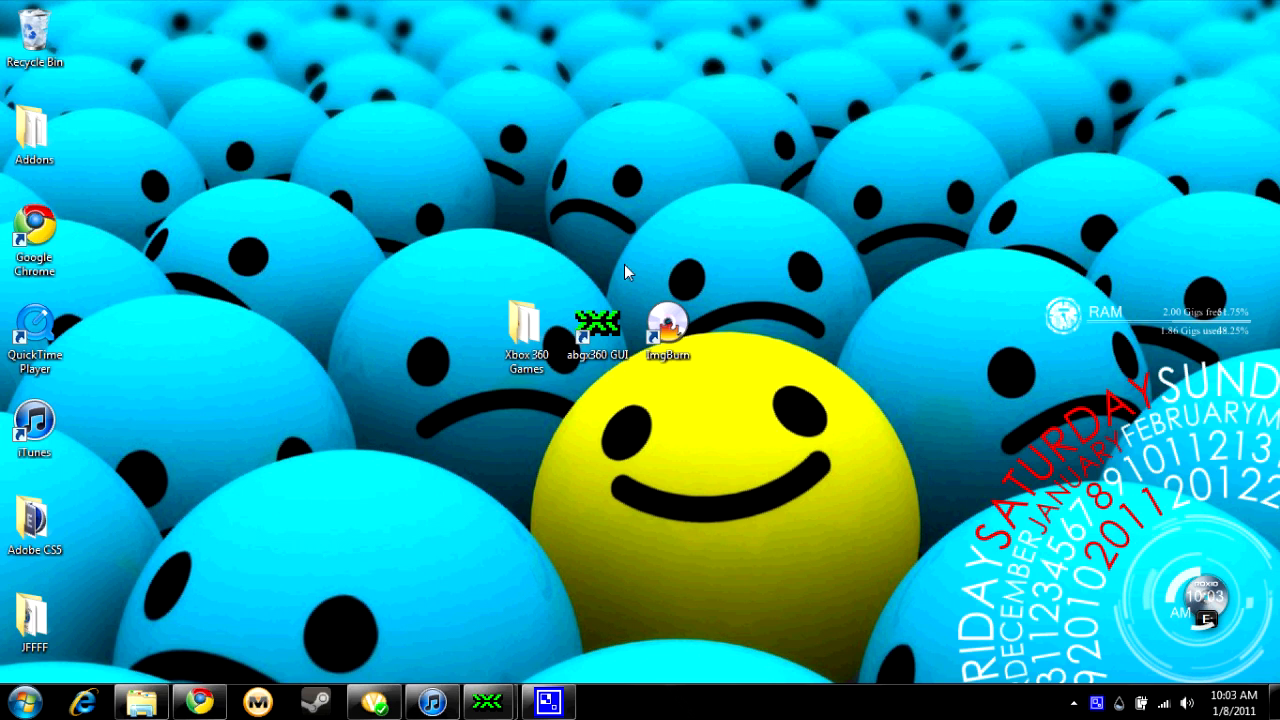
pyautogui.click(663, 322)
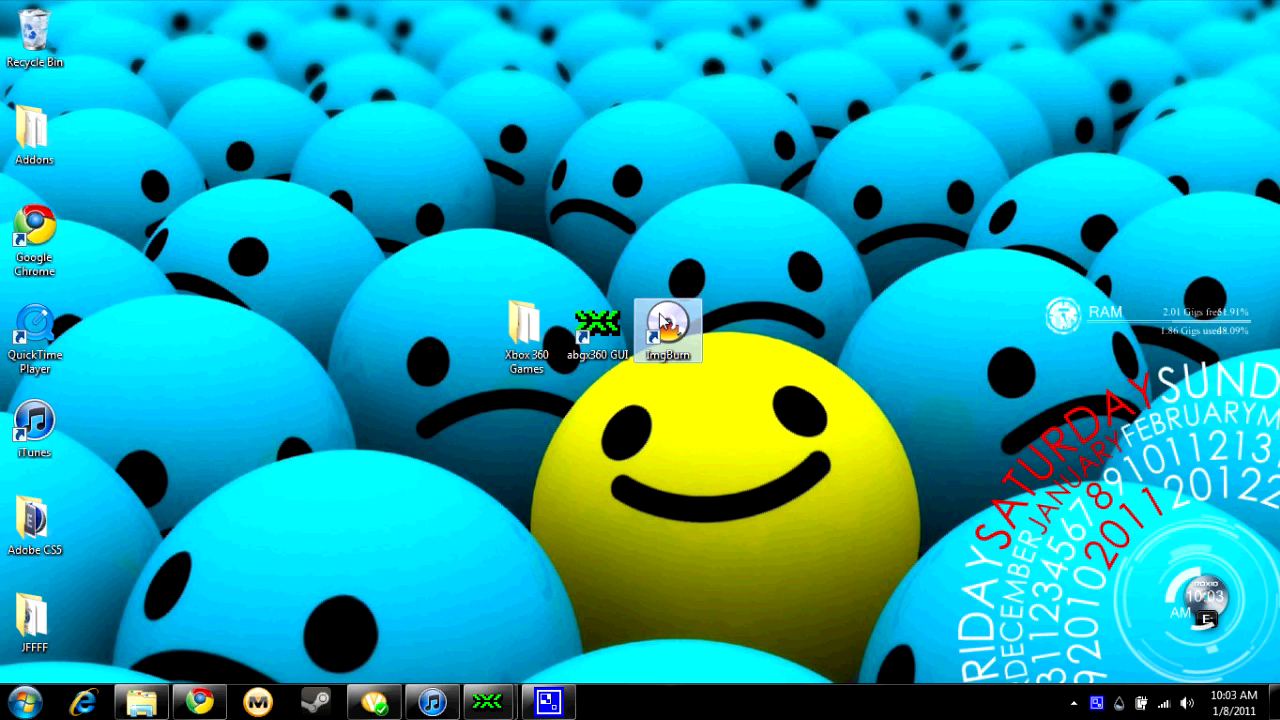
pyautogui.doubleClick(663, 322)
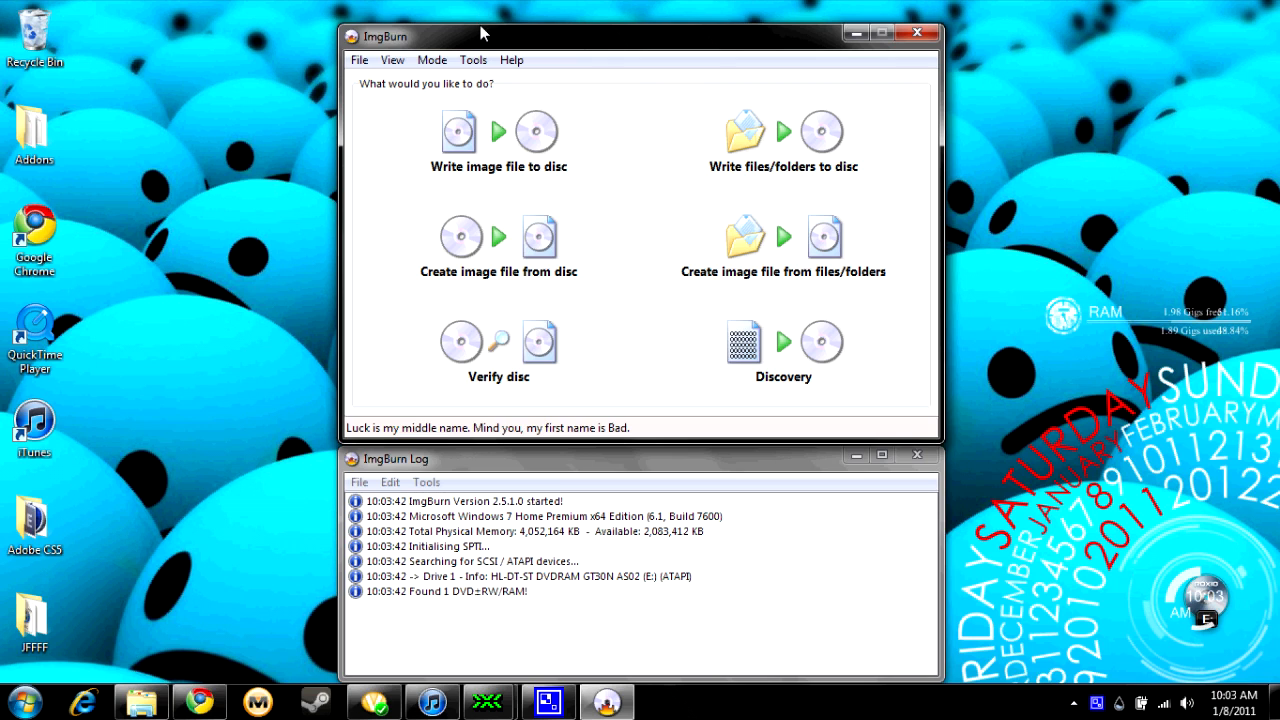
# Set ImgBurn's Write layer break to User Specified at 1913760 sectors in L0 and save.
pyautogui.click(474, 62)
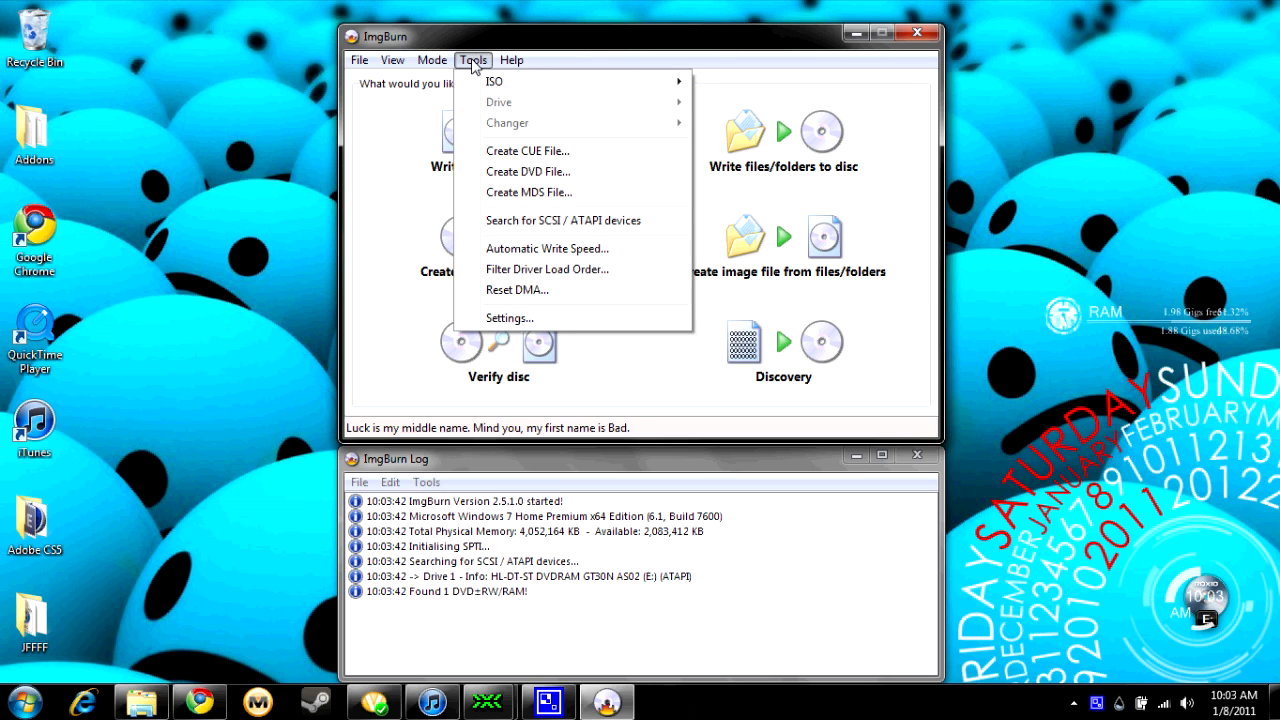
pyautogui.click(518, 318)
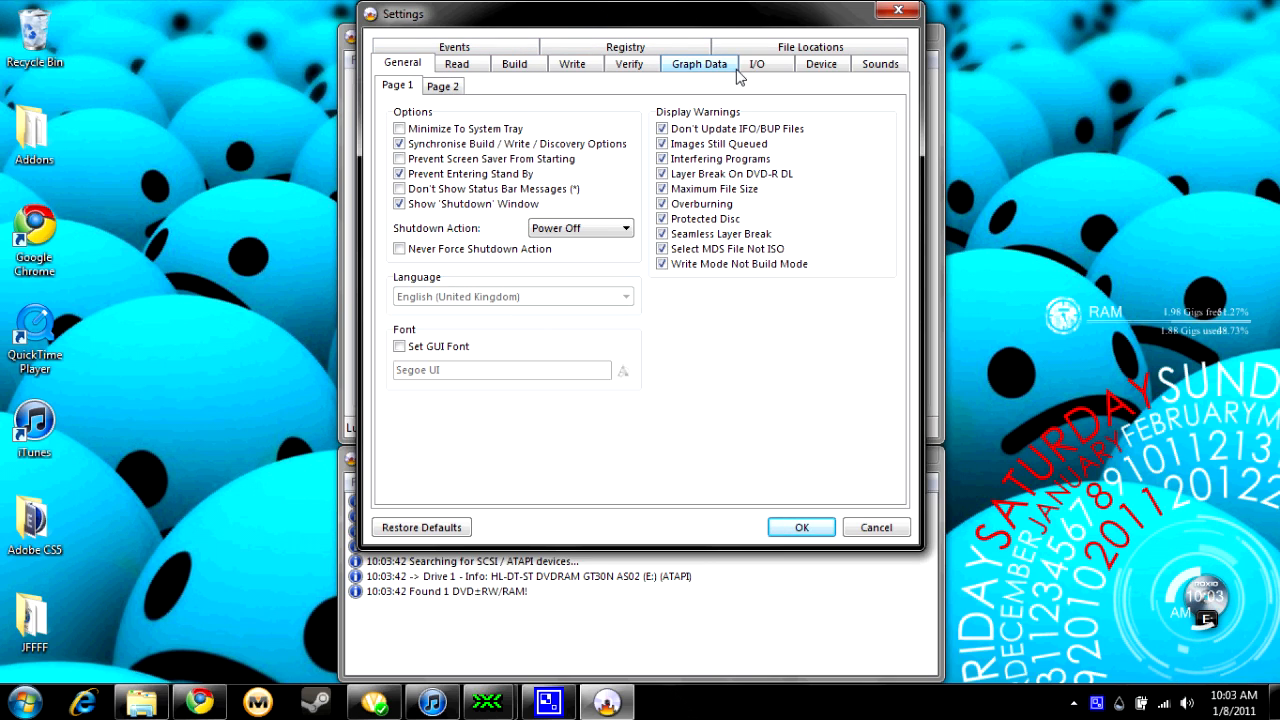
pyautogui.click(572, 64)
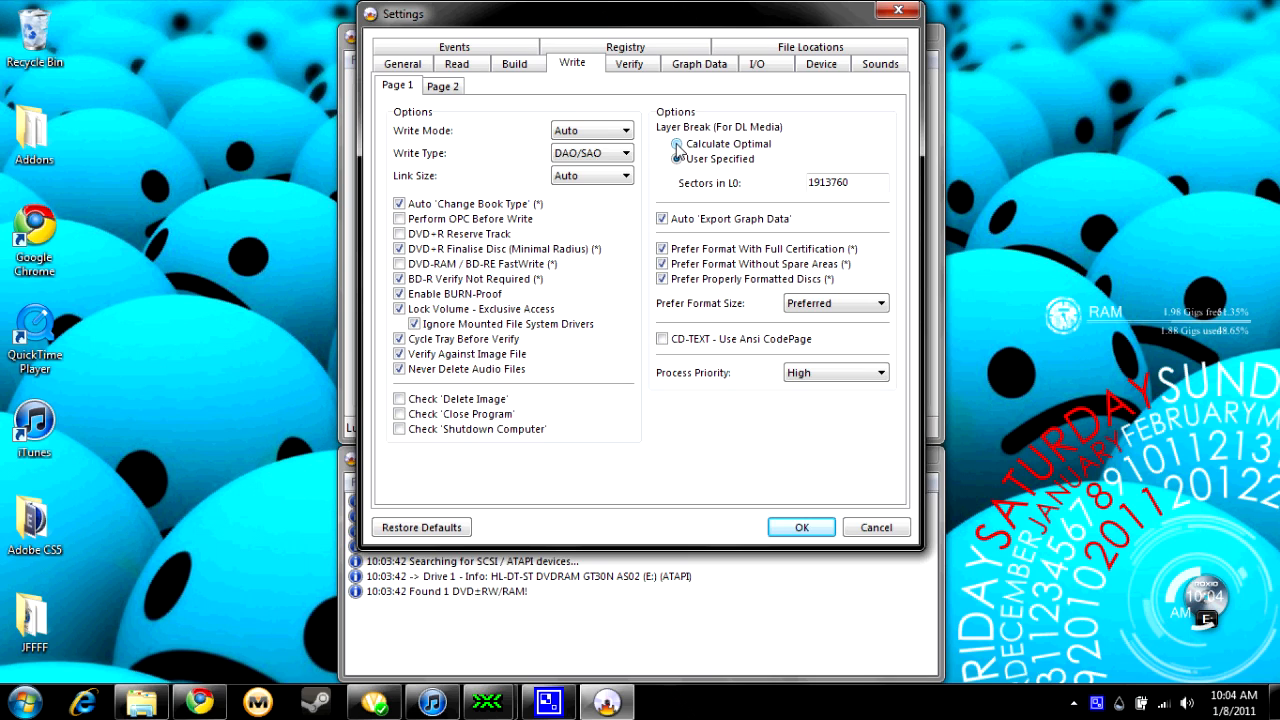
pyautogui.click(677, 145)
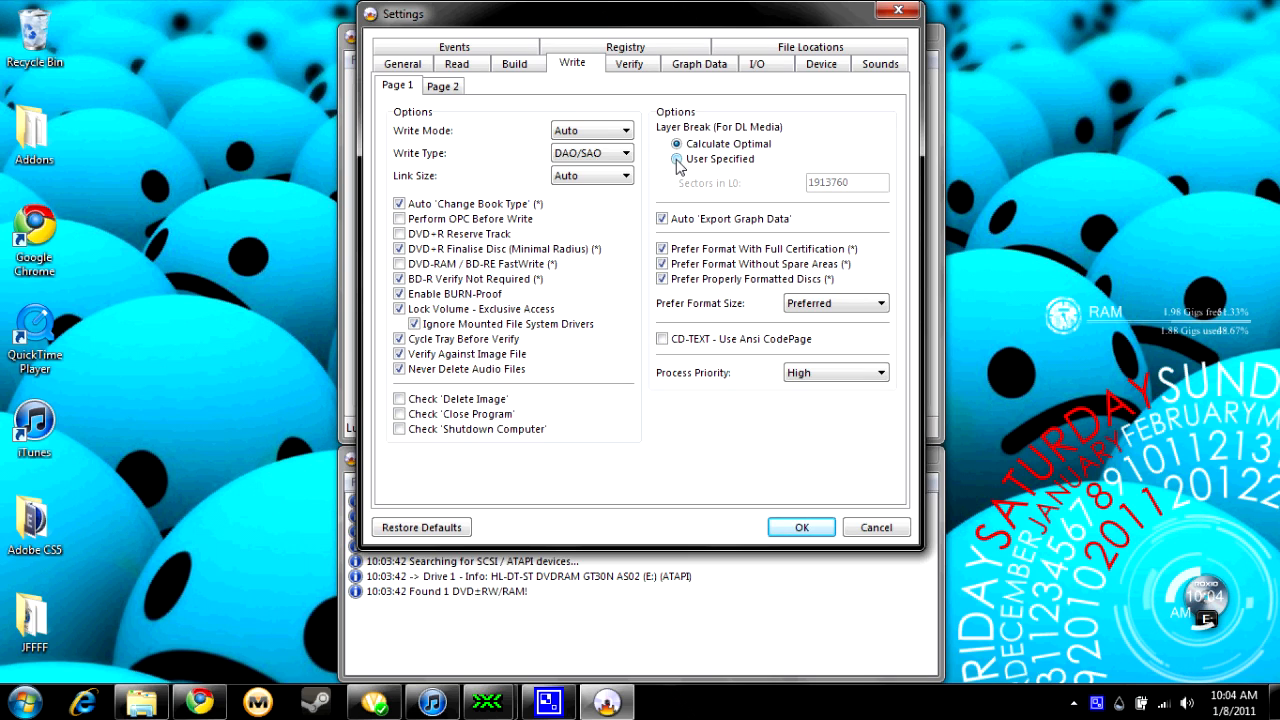
pyautogui.click(677, 160)
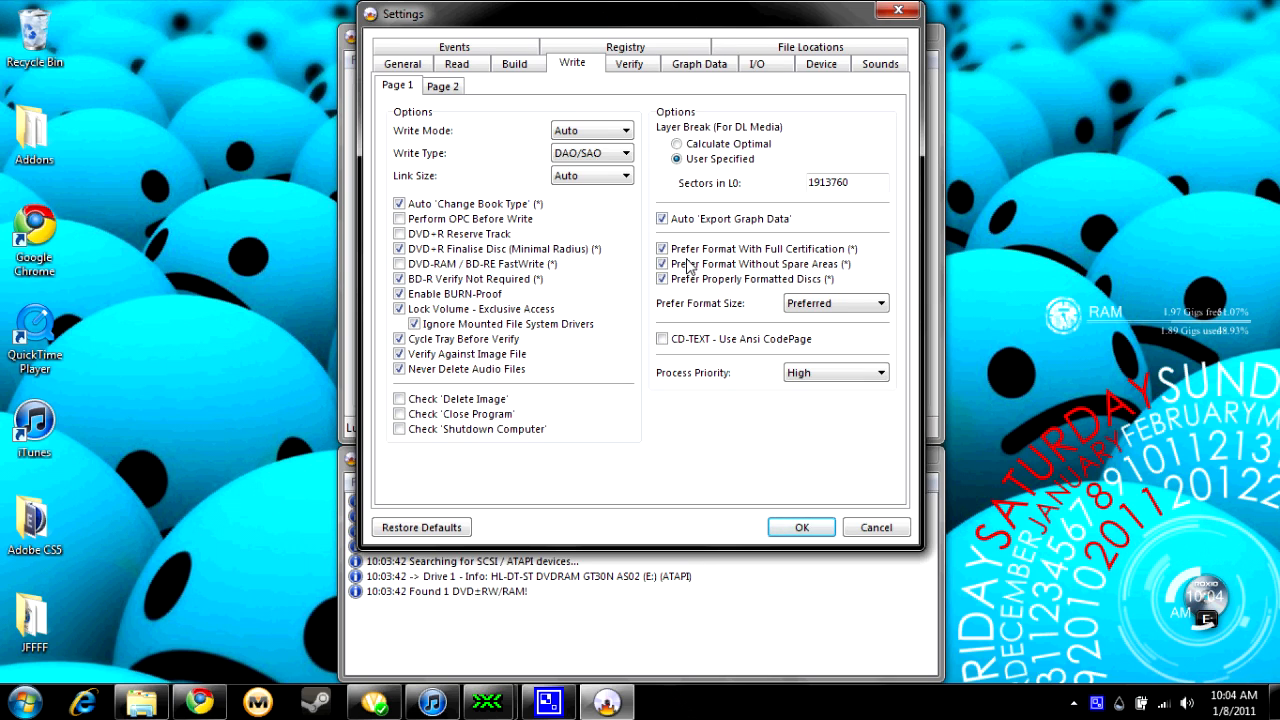
pyautogui.click(801, 527)
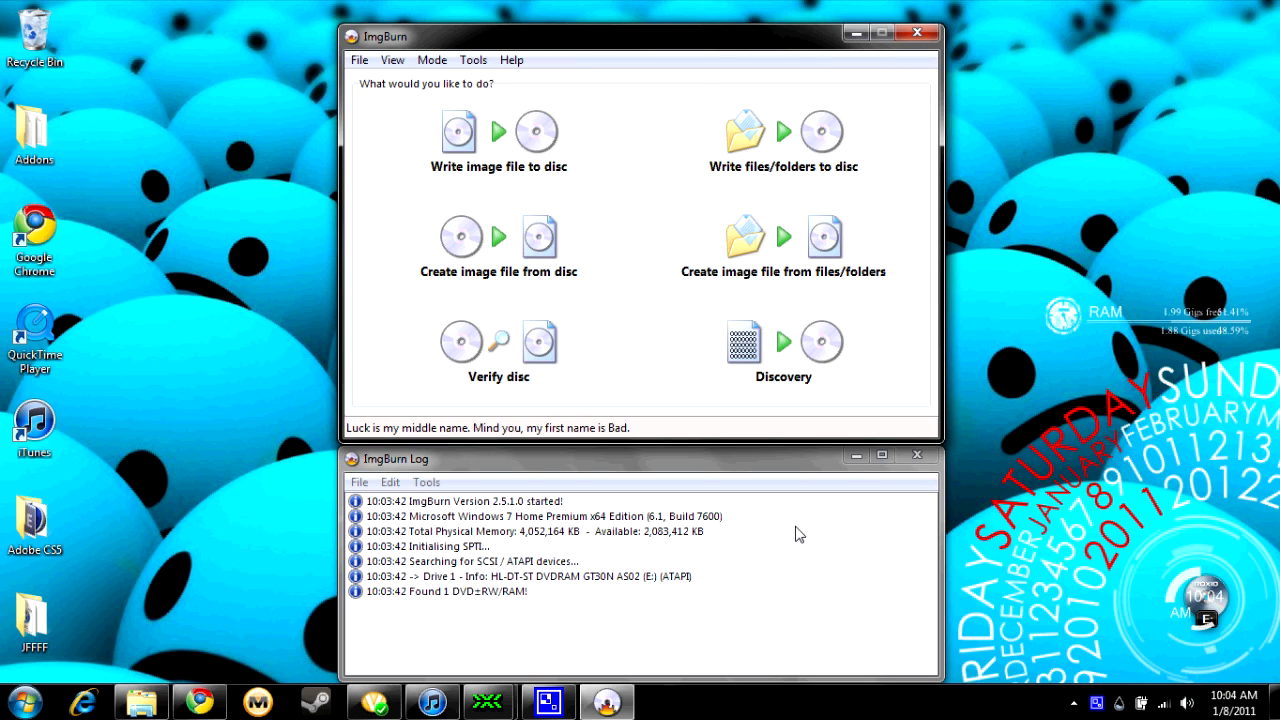
# Enter write-image mode and load Fable 3\mvl-fifi.dvd as the source image.
pyautogui.click(545, 170)
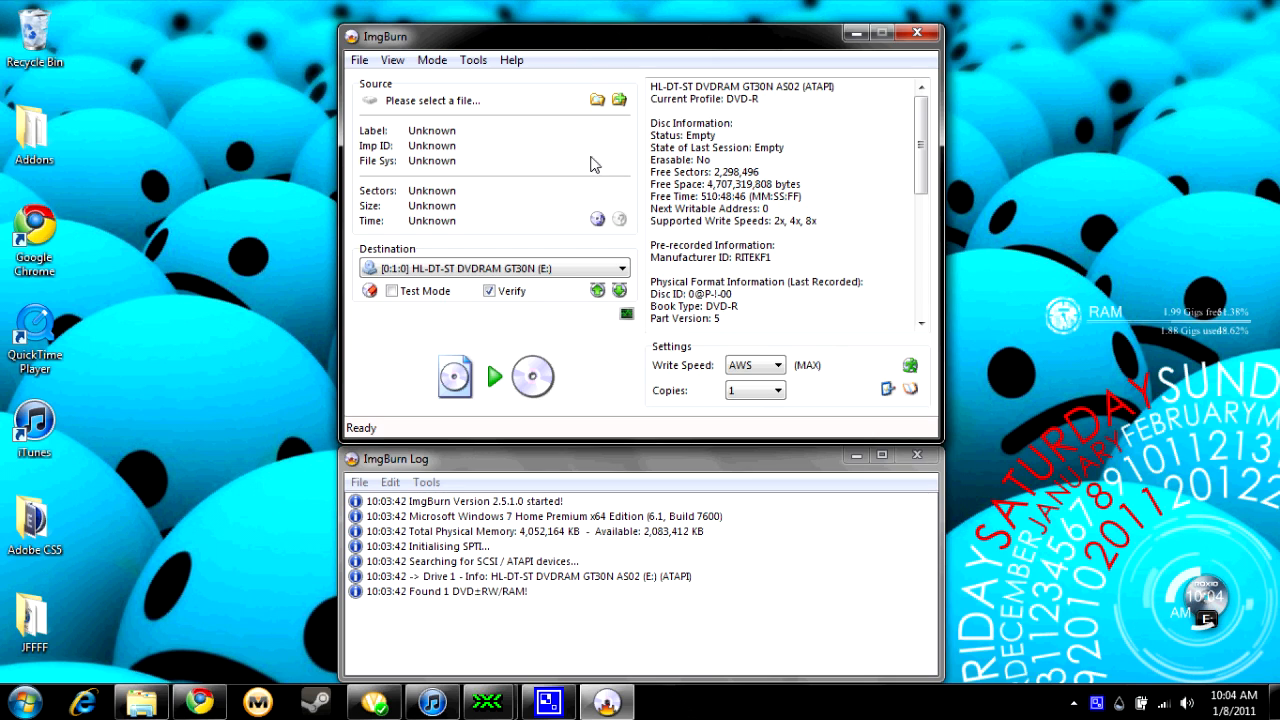
pyautogui.click(597, 102)
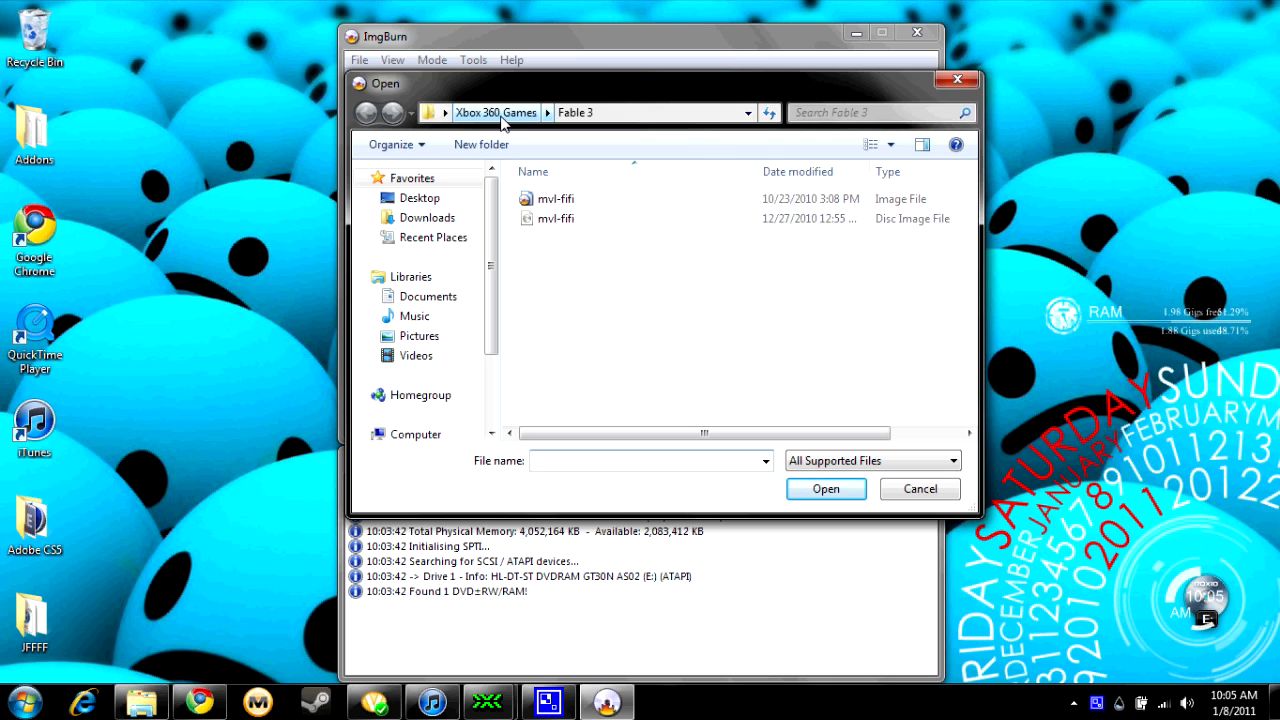
pyautogui.click(496, 112)
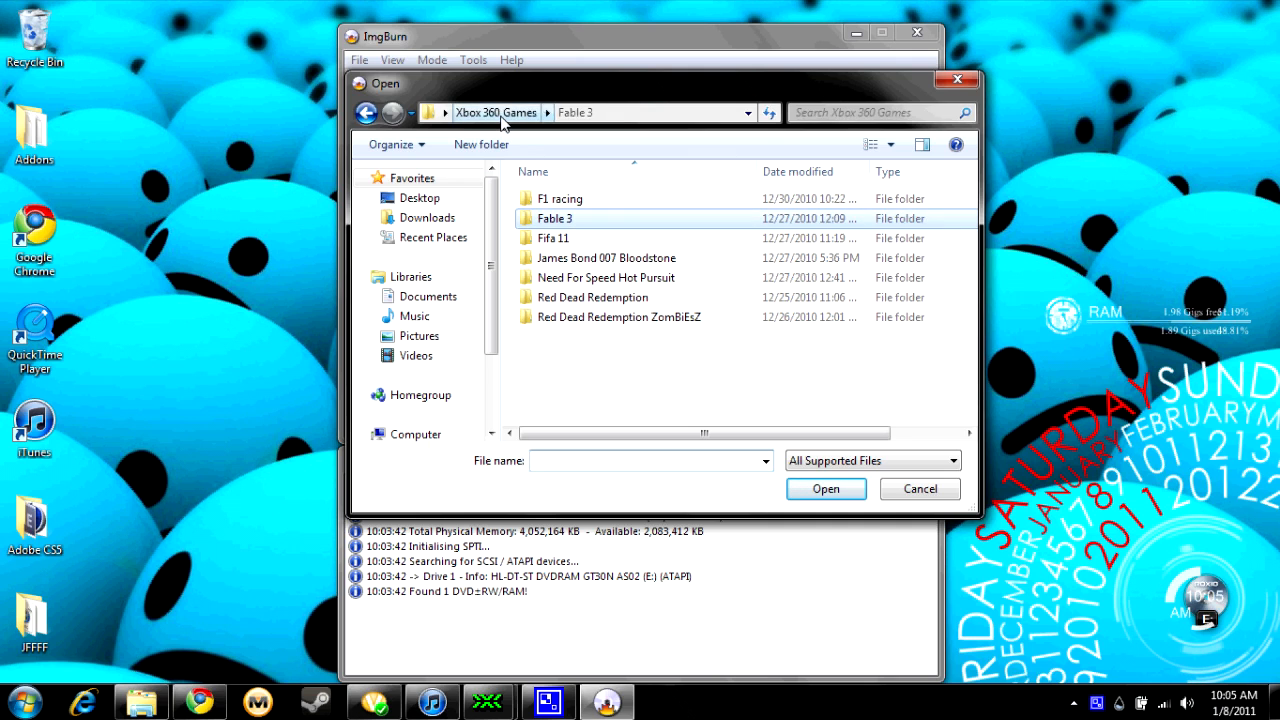
pyautogui.doubleClick(567, 222)
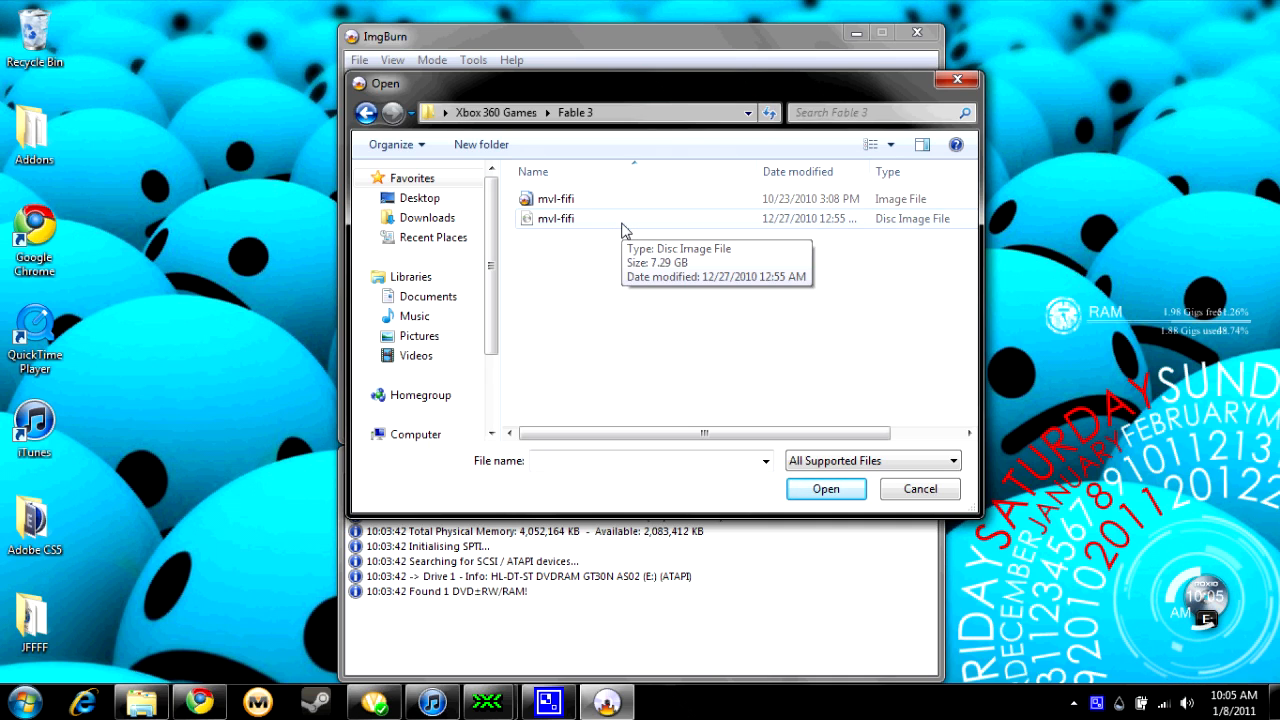
pyautogui.doubleClick(670, 199)
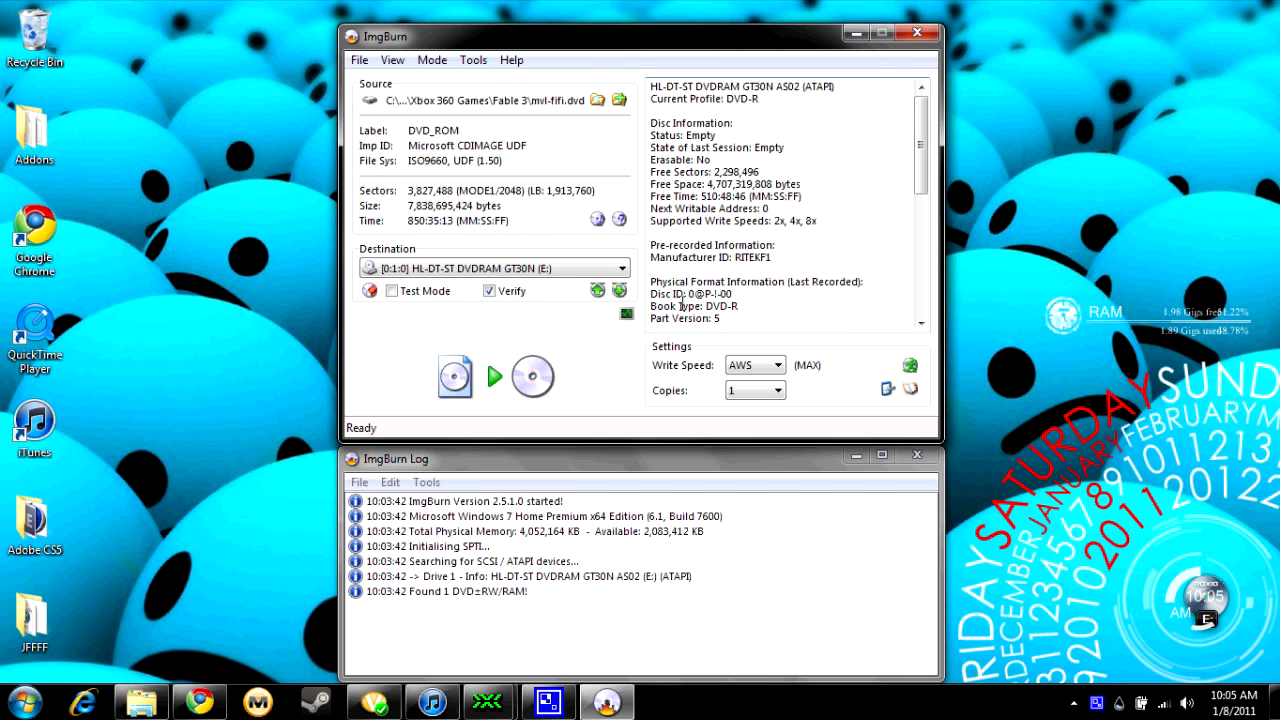
# Set the Write Speed to 2.4x instead of automatic, then close ImgBurn.
pyautogui.click(760, 365)
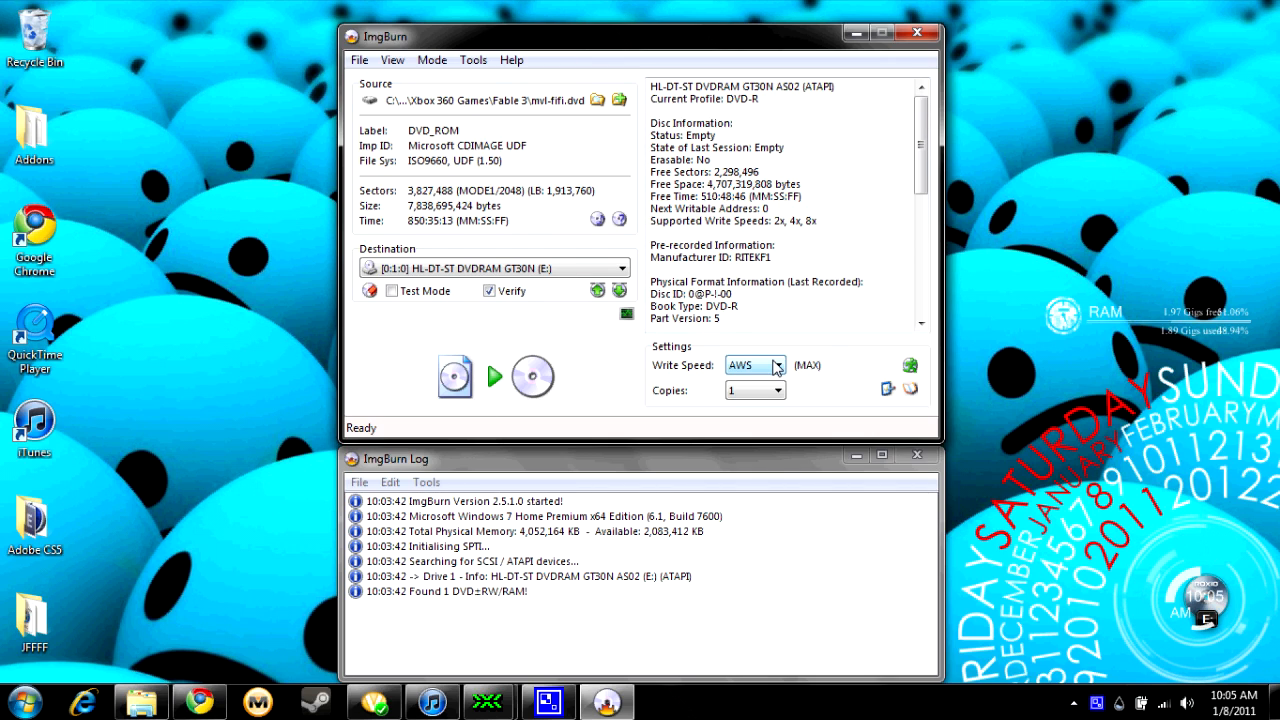
pyautogui.click(776, 366)
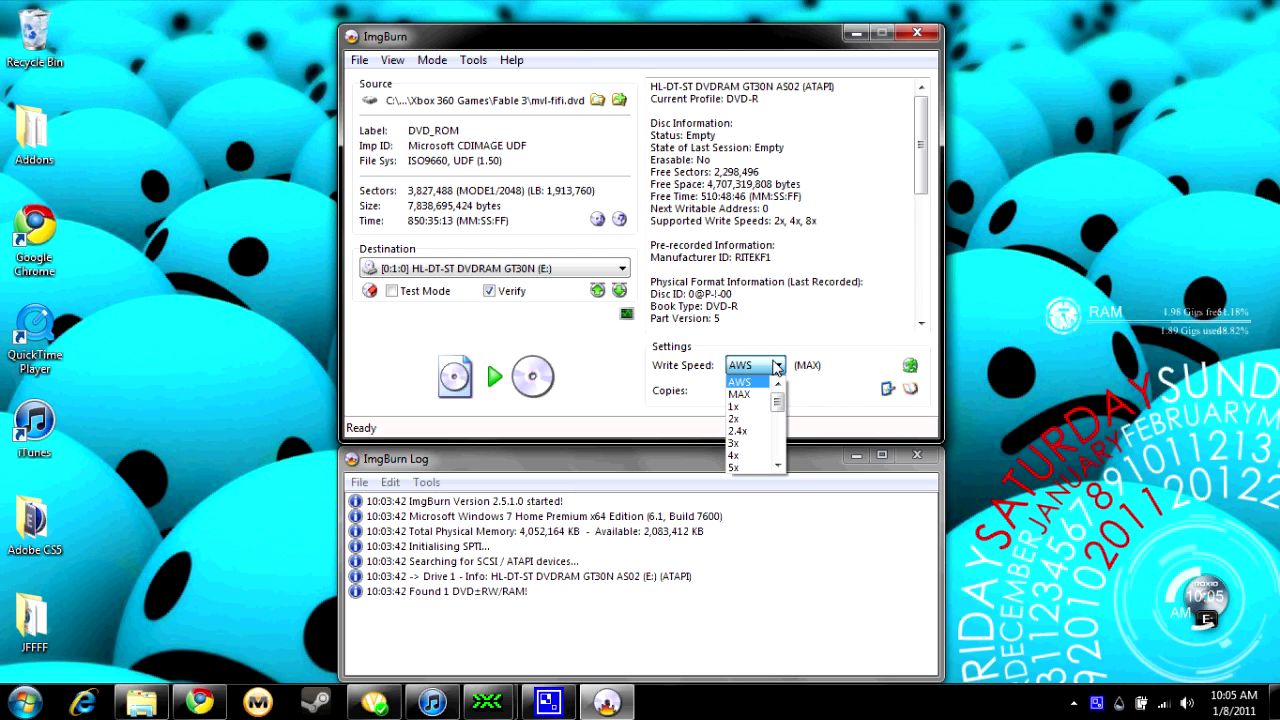
pyautogui.click(750, 432)
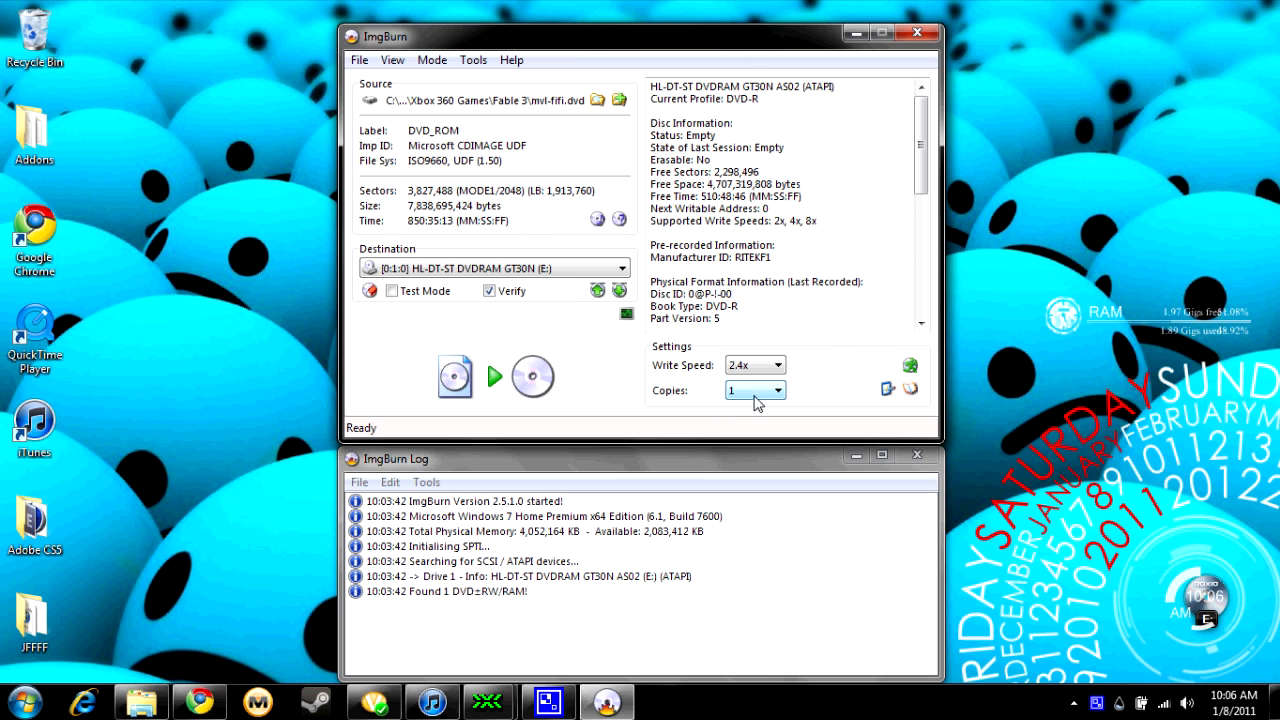
pyautogui.click(917, 35)
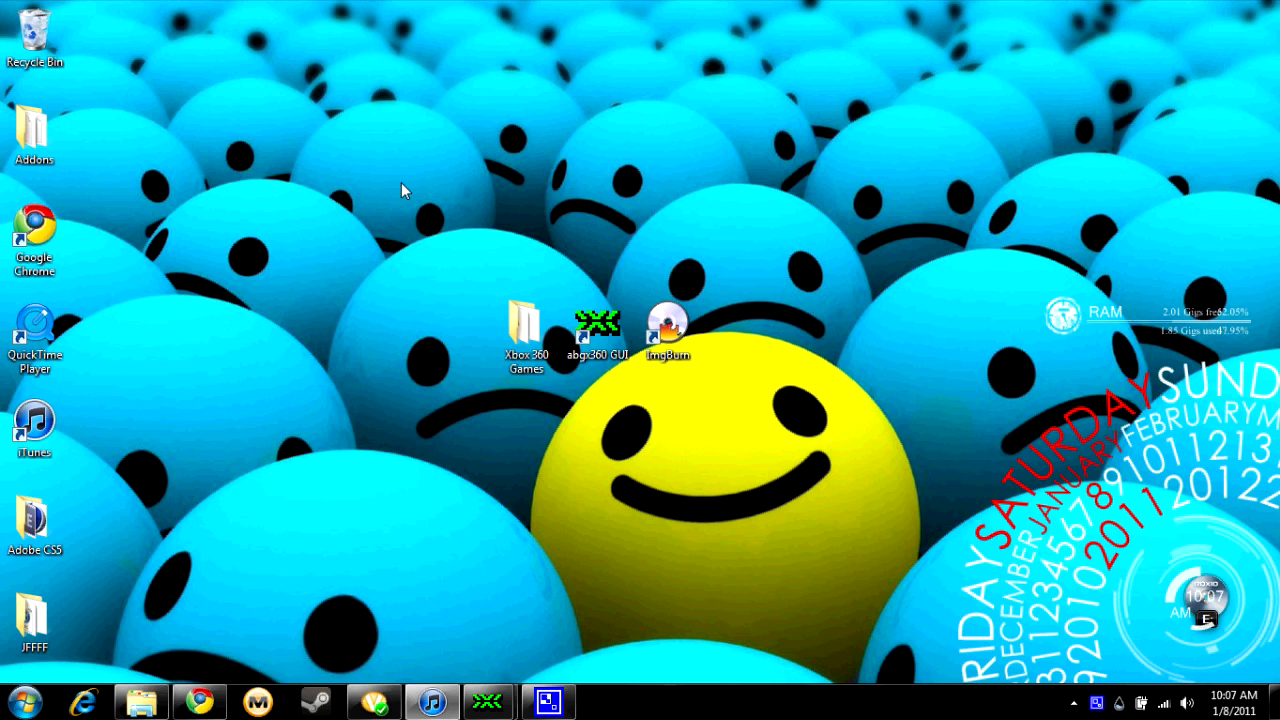
# Bring up the screen recorder's tray menu to stop recording.
pyautogui.rightClick(1097, 703)
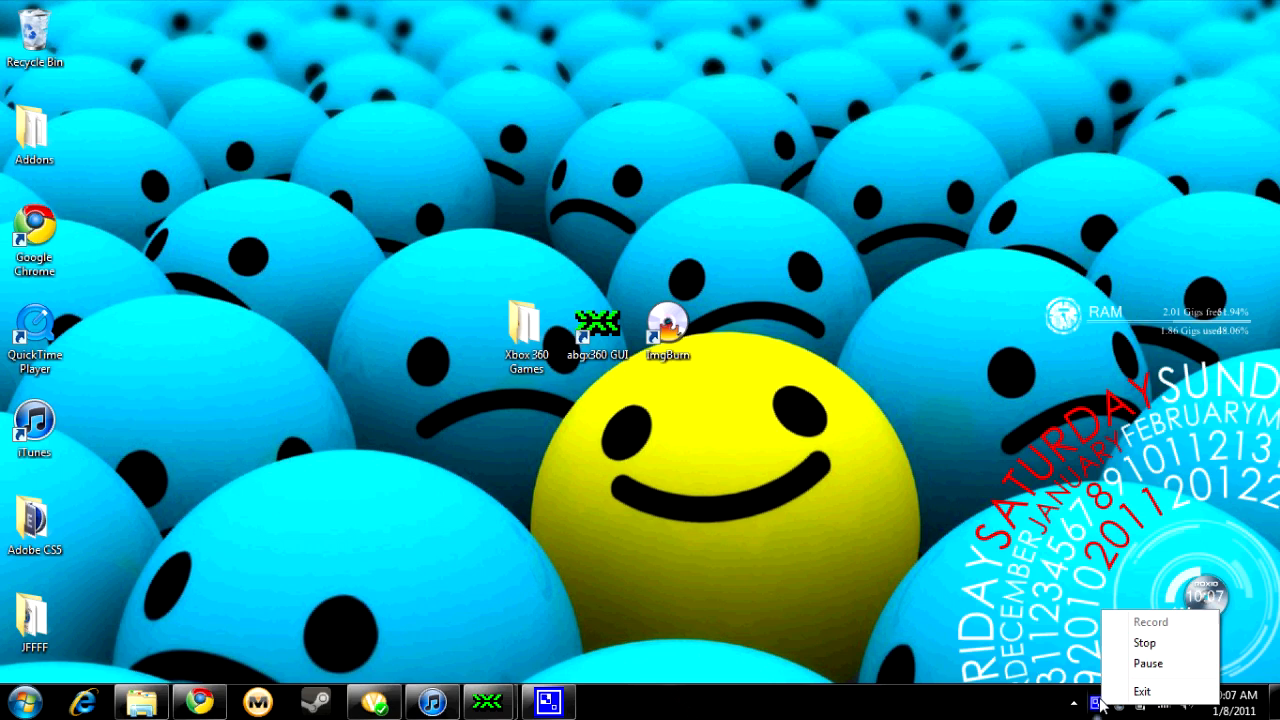